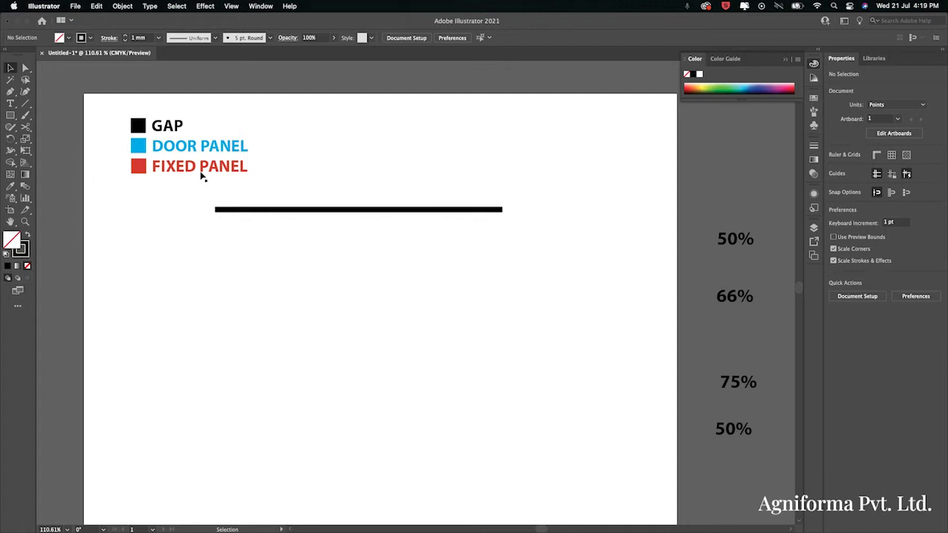
Move the black gap bar down slightly and draw a black square about 25 by 24 pt just off its left end.
drag(280, 210, 280, 226)
click(264, 188)
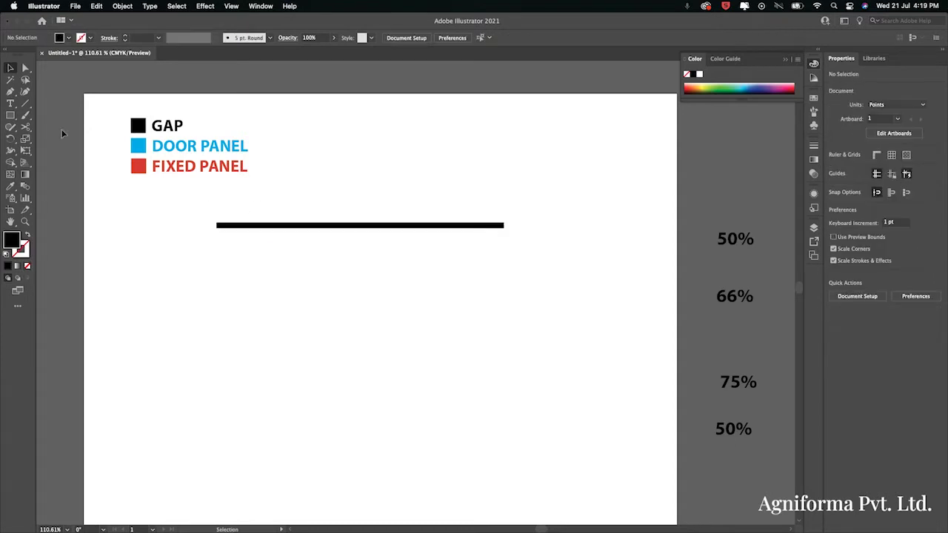
click(10, 115)
drag(189, 214, 213, 239)
Duplicate the square and place the copy just off the black bar's right end.
key(super+c)
key(super+v)
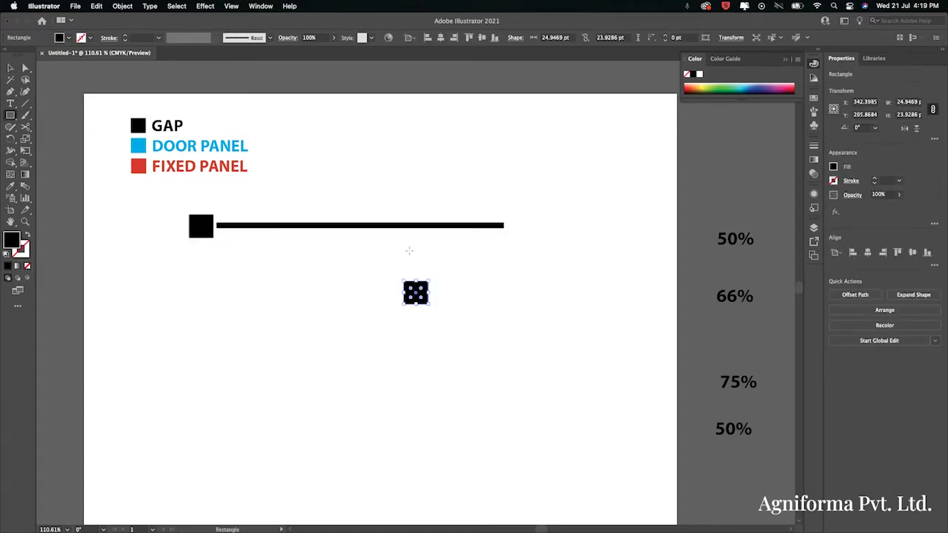
key(v)
click(511, 232)
drag(416, 294, 520, 230)
Fill both end squares with green.
shift+click(204, 231)
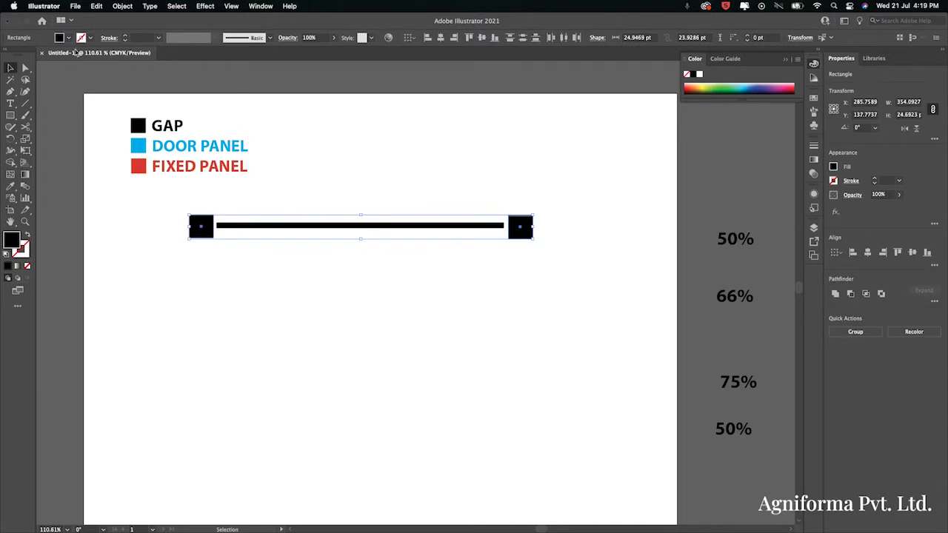
click(69, 38)
click(47, 60)
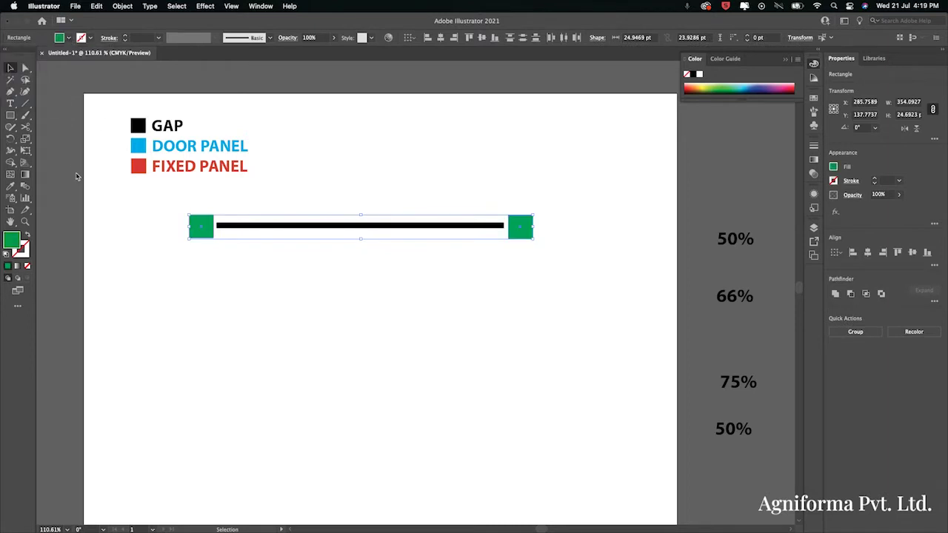
click(109, 229)
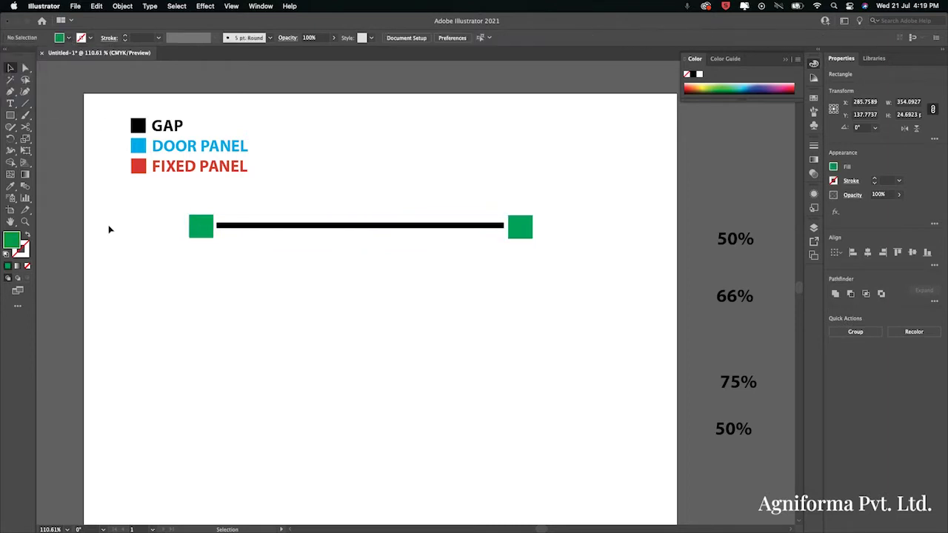
Add the text label LIVING AREA and place it above the middle of the black bar.
click(10, 103)
click(362, 185)
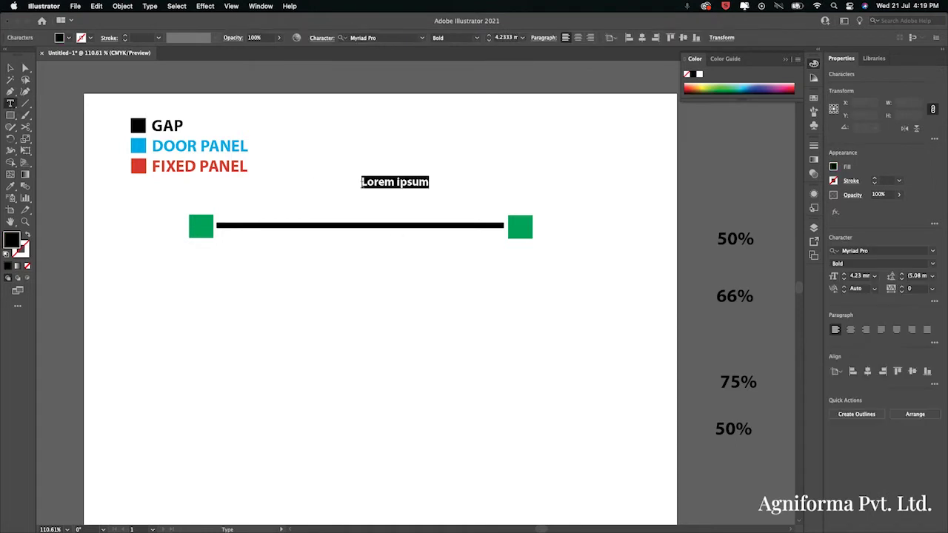
text(LIVING AREA)
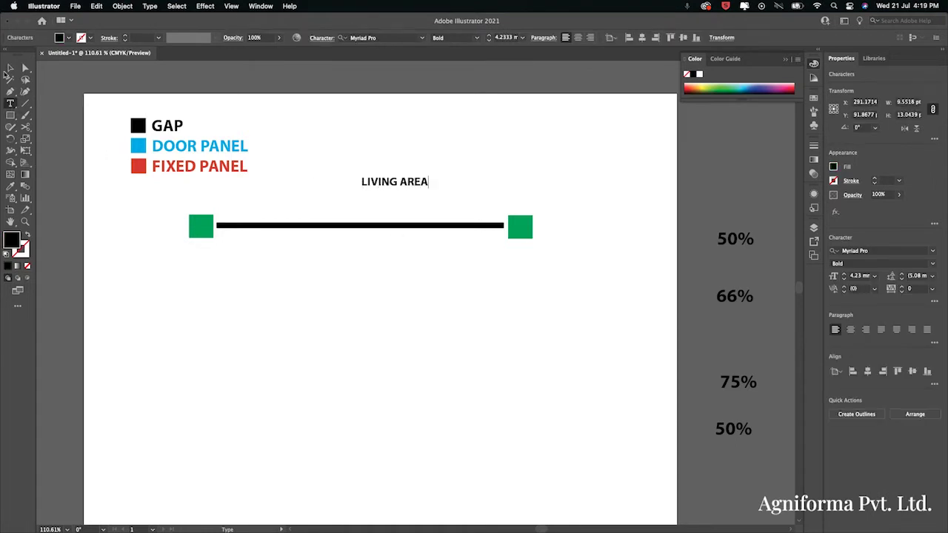
click(10, 68)
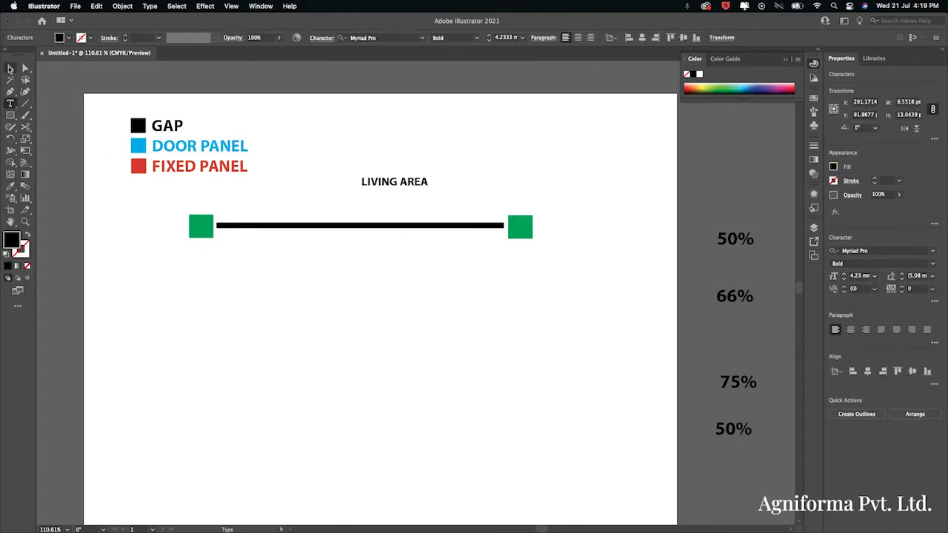
click(526, 167)
drag(387, 184, 369, 195)
Duplicate the LIVING AREA label below the black bar and change the copy's text to DINING AREA.
click(369, 194)
key(super+c)
key(super+v)
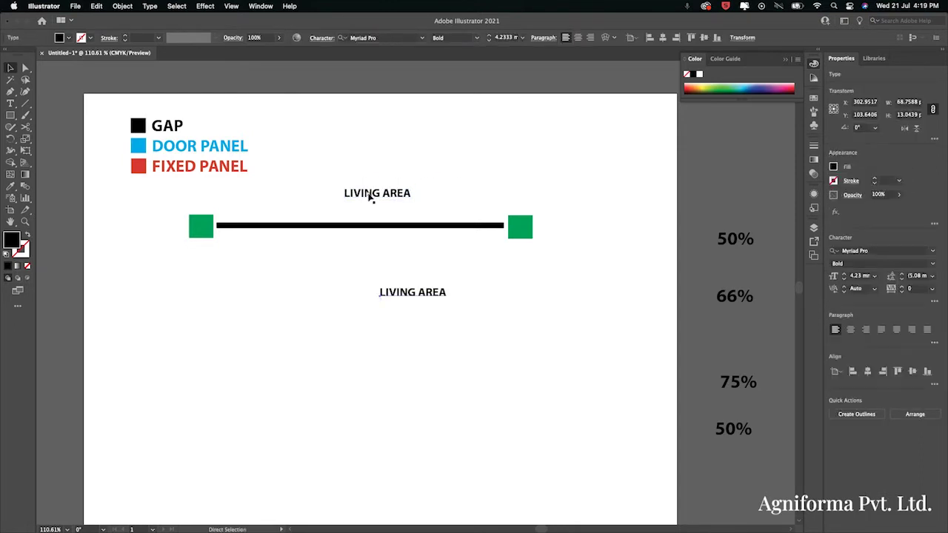
drag(413, 298, 372, 266)
double_click(370, 265)
key(super+a)
text(DIN)
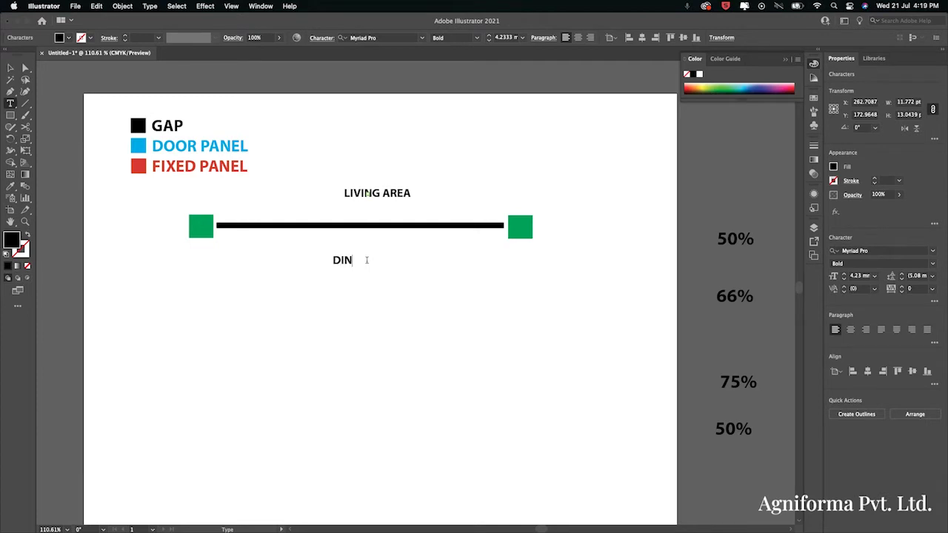
text(ING ARWE)
key(BackSpace)
text(EA)
click(13, 68)
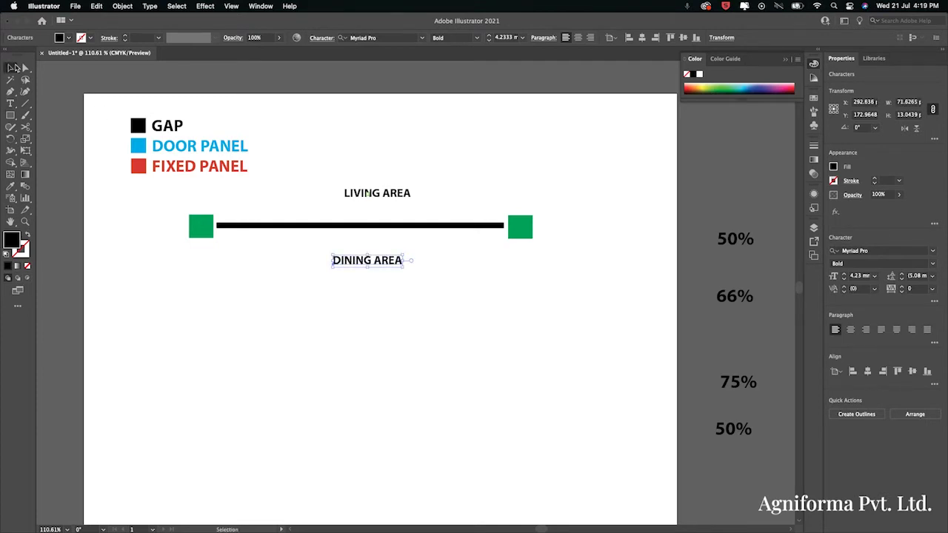
Move the DINING AREA and LIVING AREA labels closer to the black bar.
click(239, 271)
mouse_move(364, 268)
mouse_down()
mouse_move(357, 255)
mouse_move(368, 257)
mouse_up()
click(380, 190)
drag(380, 190, 380, 203)
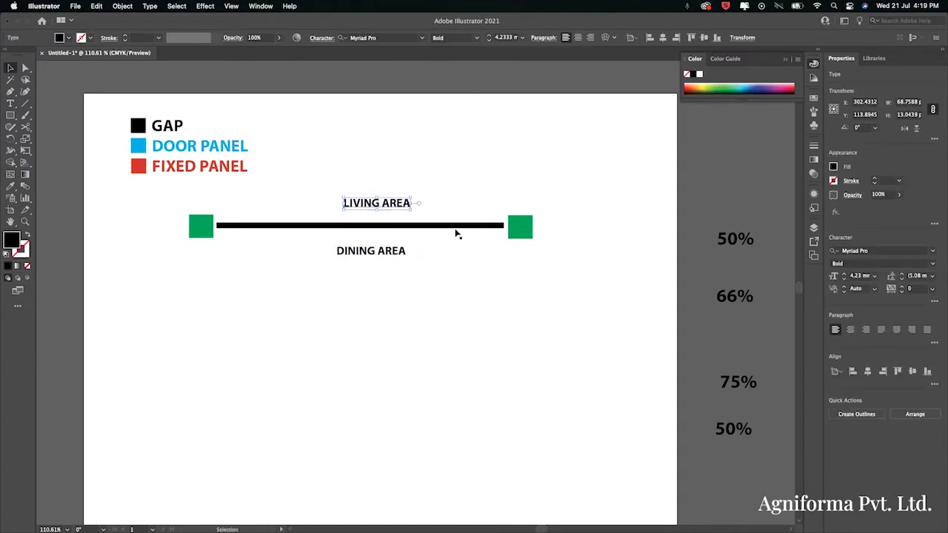
Move the 50% example's blue panel, red panel and arrow from beside the artboard to just below the DINING AREA label.
click(252, 226)
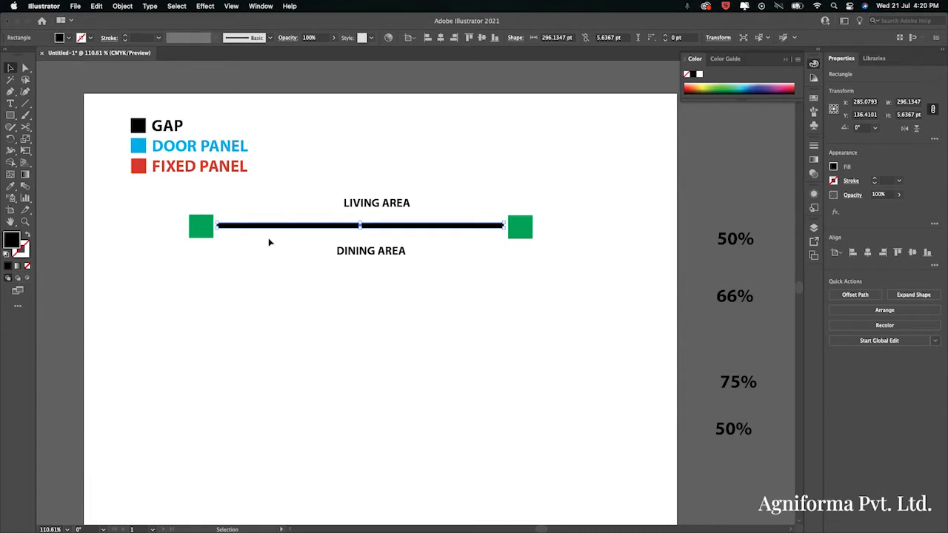
scroll(269, 242, down, 2)
click(281, 269)
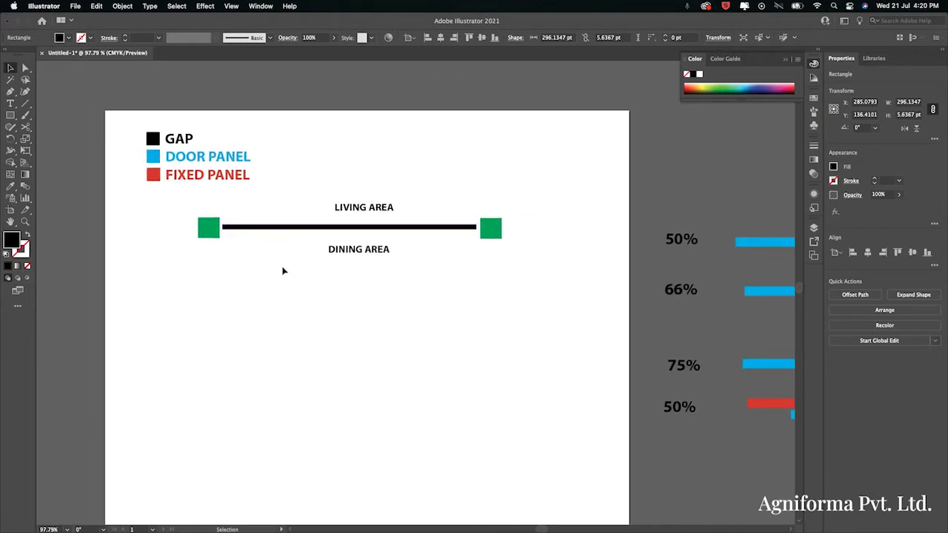
scroll(282, 271, down, 2)
right_click(282, 271)
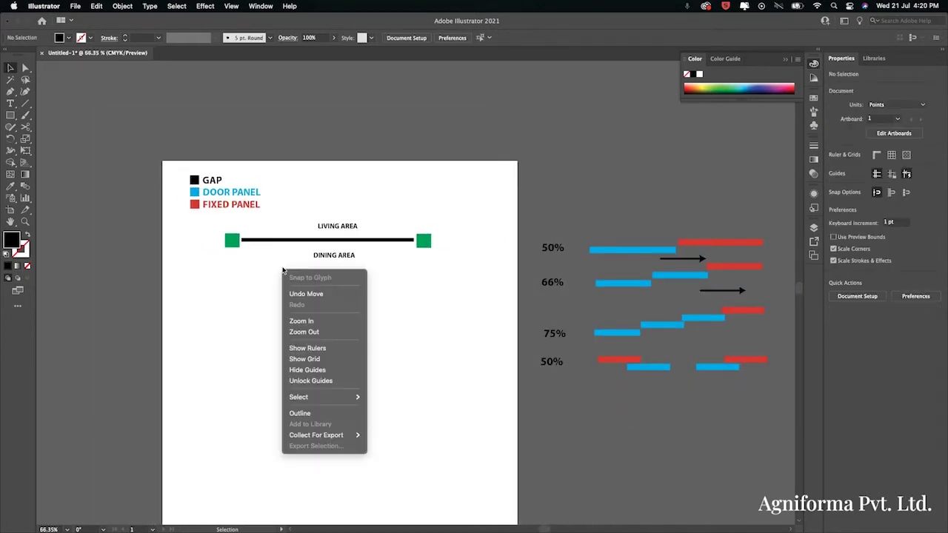
key(Escape)
scroll(283, 259, up, 1)
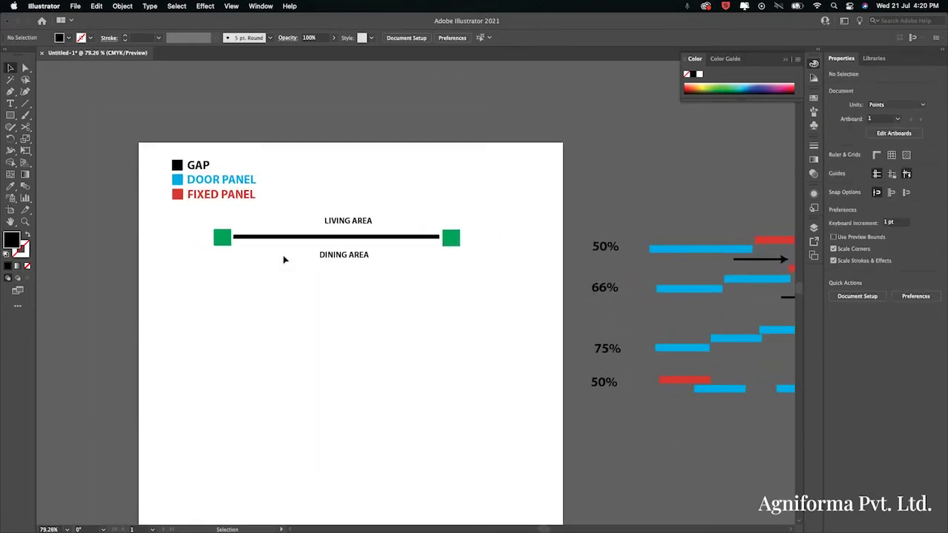
scroll(654, 205, right, 2)
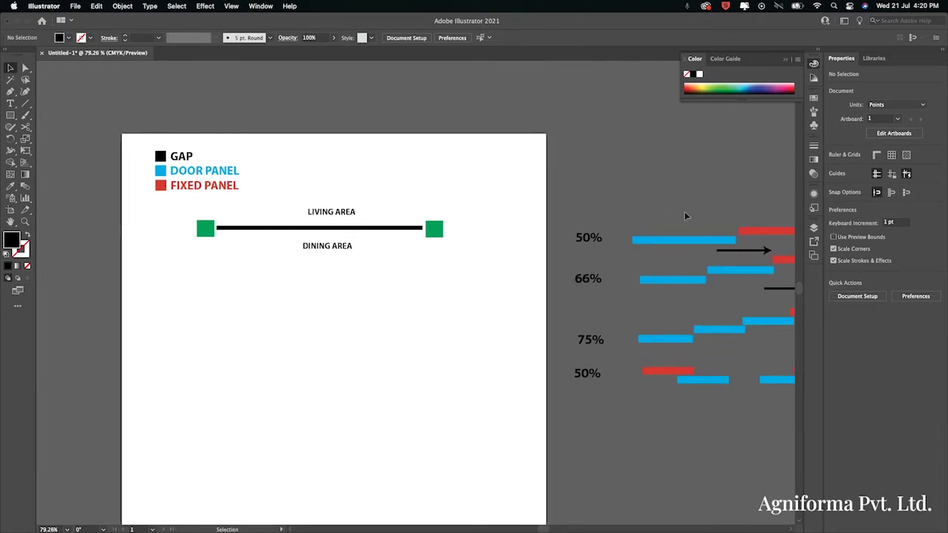
click(750, 252)
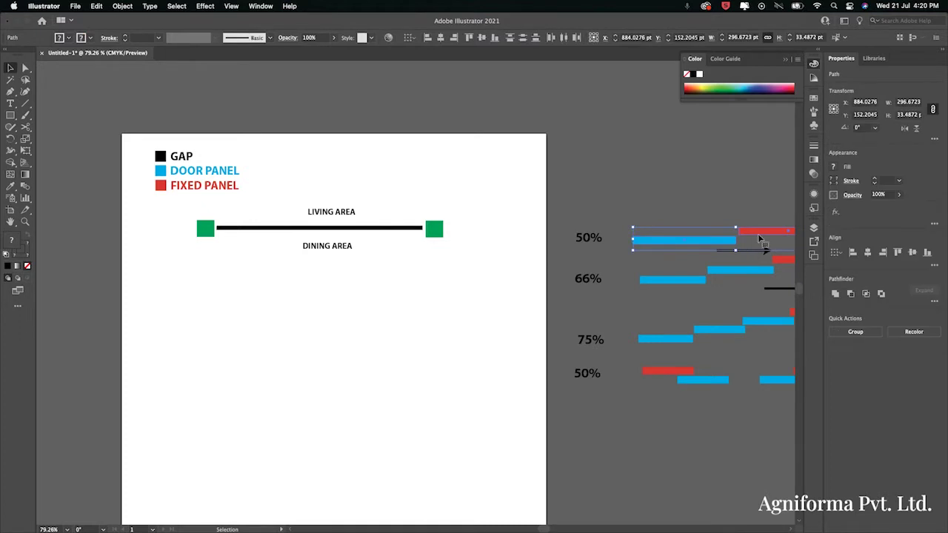
drag(757, 234, 345, 269)
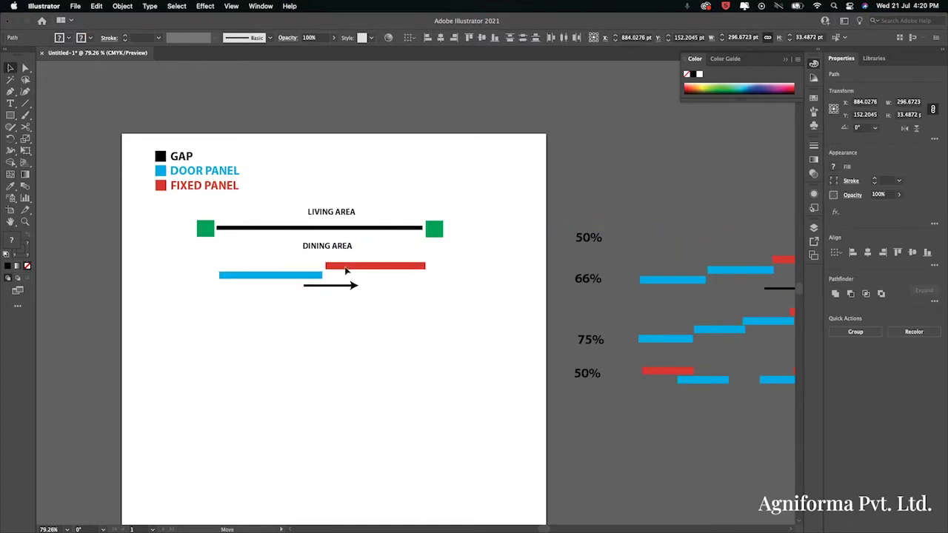
click(362, 290)
scroll(292, 274, up, 2)
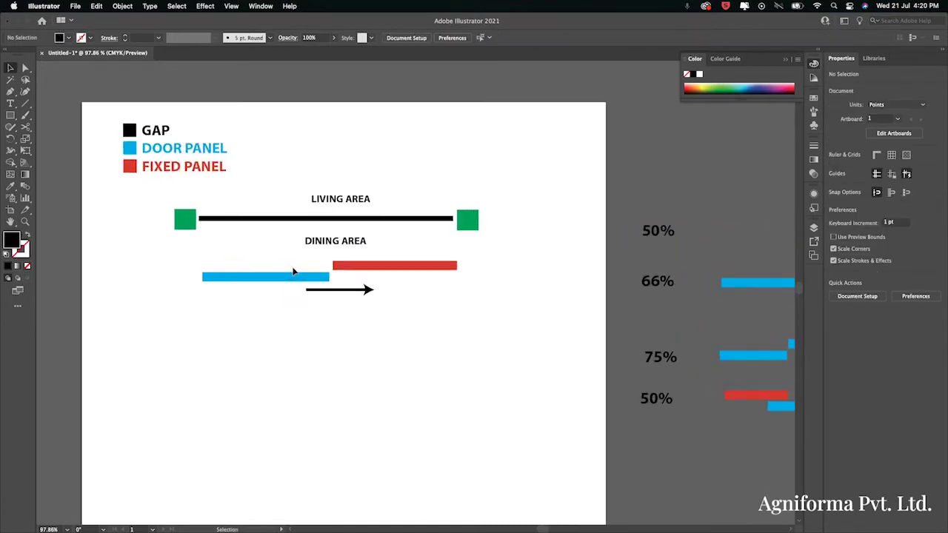
Move the arrow well below the two panels and nudge it together with the blue door panel up slightly.
click(294, 276)
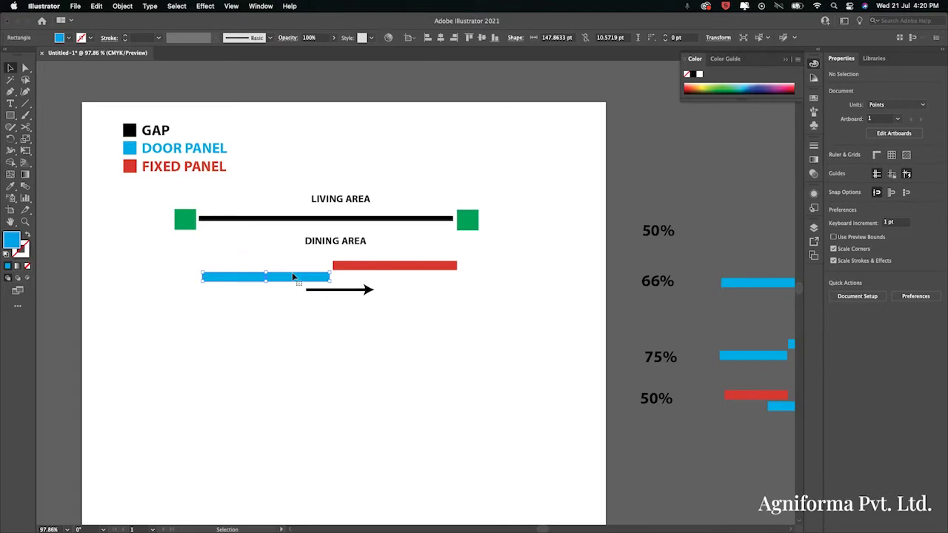
click(365, 306)
drag(368, 289, 369, 319)
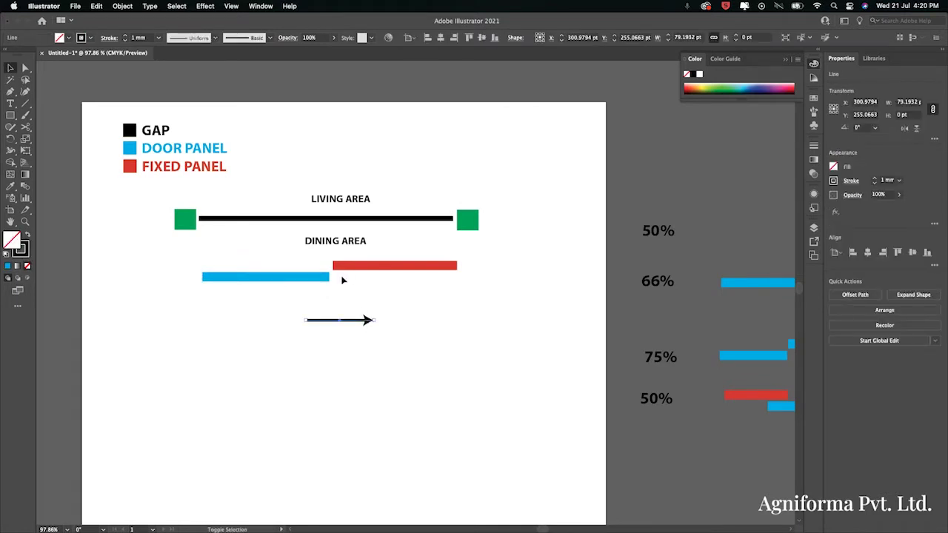
shift+click(319, 277)
mouse_move(320, 277)
mouse_down()
mouse_move(455, 287)
mouse_move(319, 282)
mouse_up()
click(322, 293)
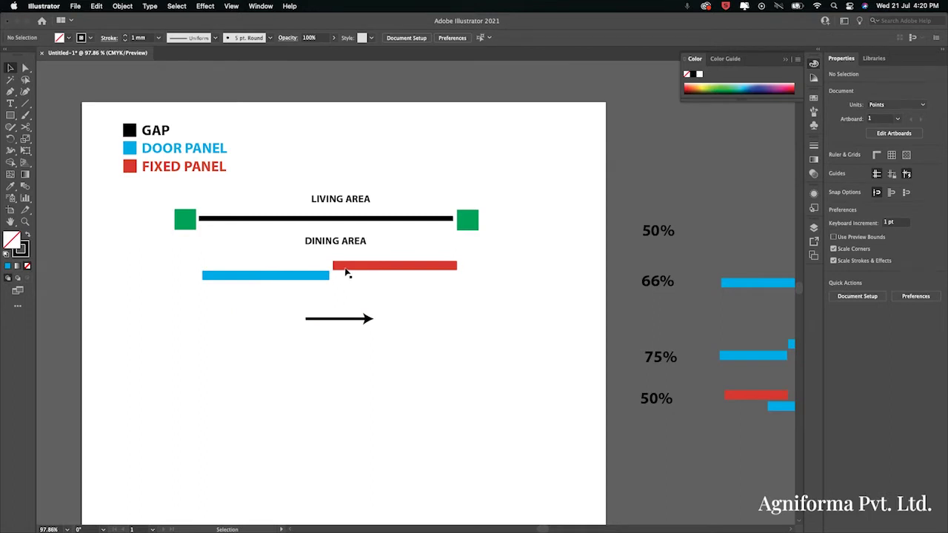
Widen the blue door panel to about 187 pt by extending its right end under the red fixed panel.
click(345, 269)
click(320, 275)
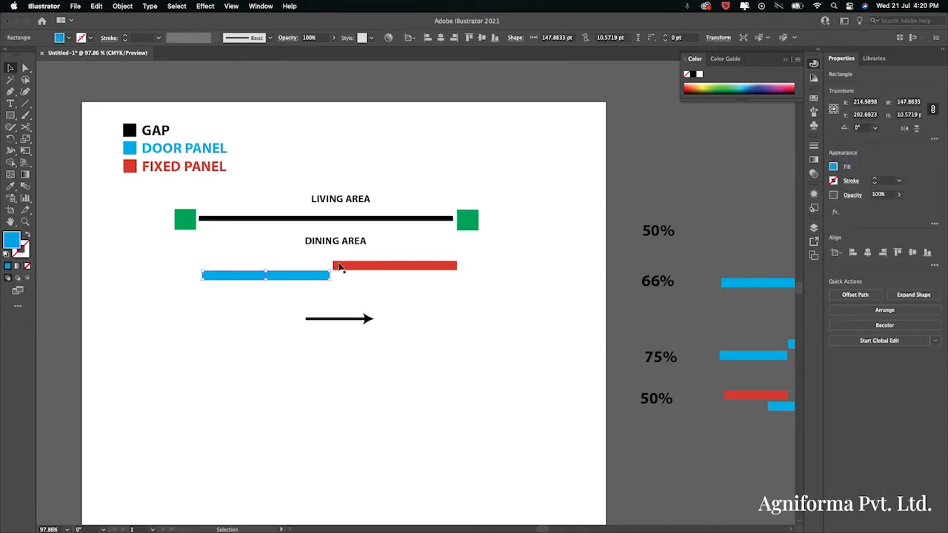
click(345, 266)
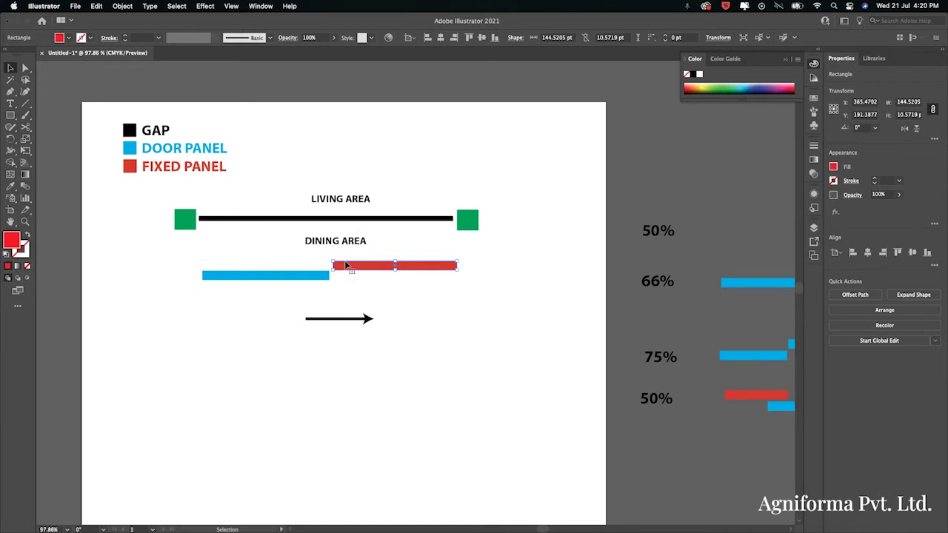
click(327, 275)
drag(327, 275, 432, 277)
scroll(328, 275, up, 1)
scroll(329, 275, up, 5)
click(434, 328)
scroll(434, 328, down, 5)
Narrow the red fixed panel to about 130 pt from its left end and slide the blue door panel until their right ends align.
click(419, 298)
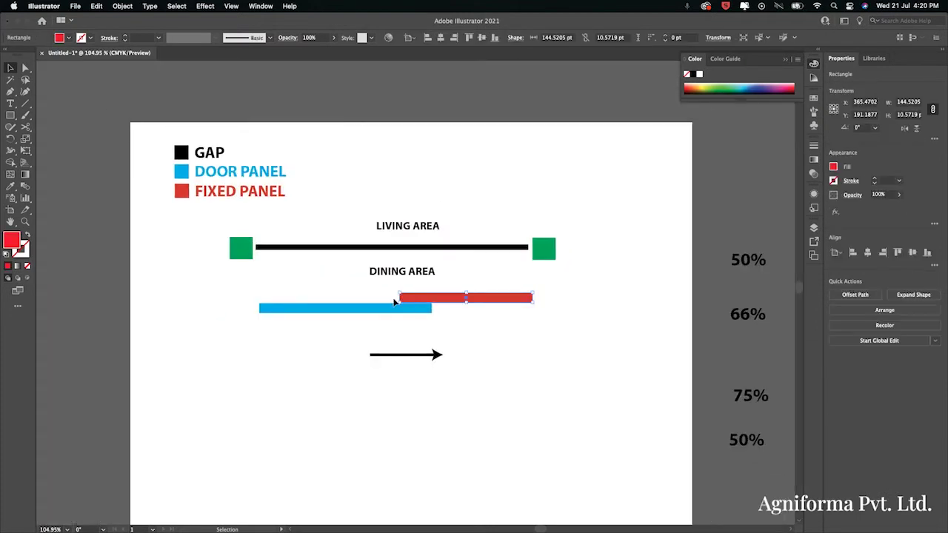
scroll(419, 299, up, 5)
drag(418, 298, 457, 298)
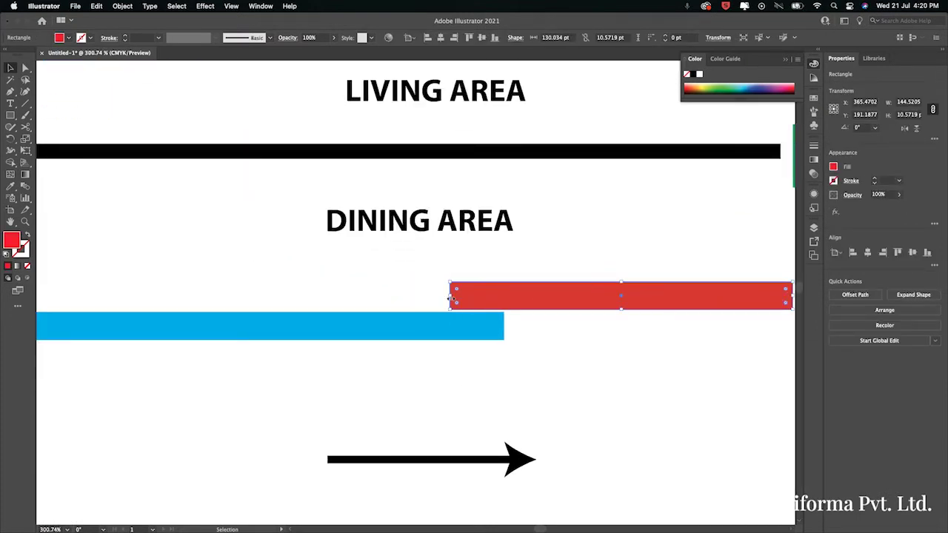
click(408, 296)
scroll(407, 296, down, 6)
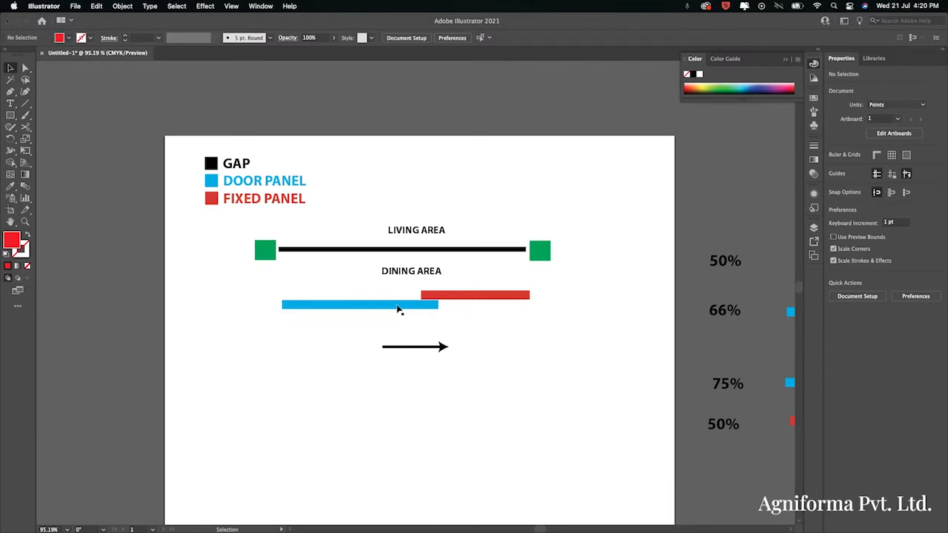
drag(398, 309, 490, 303)
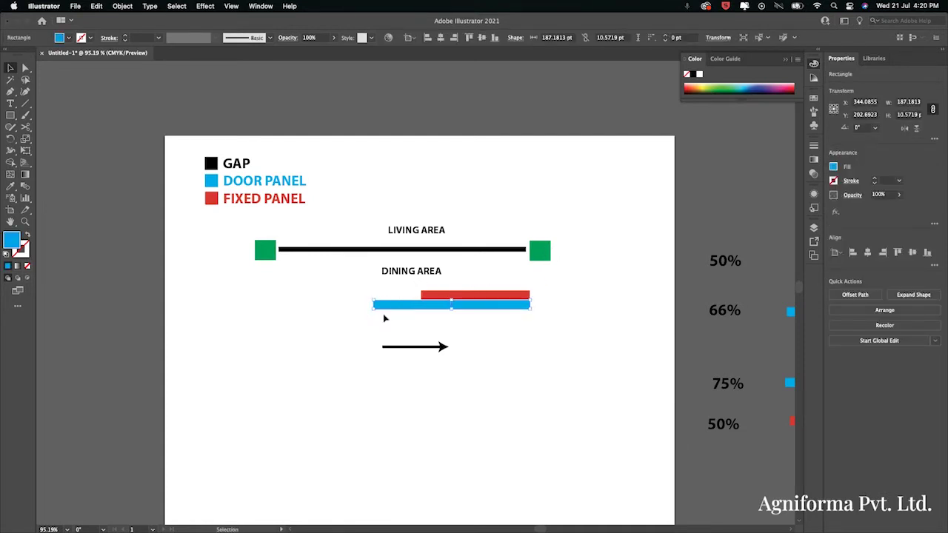
click(351, 324)
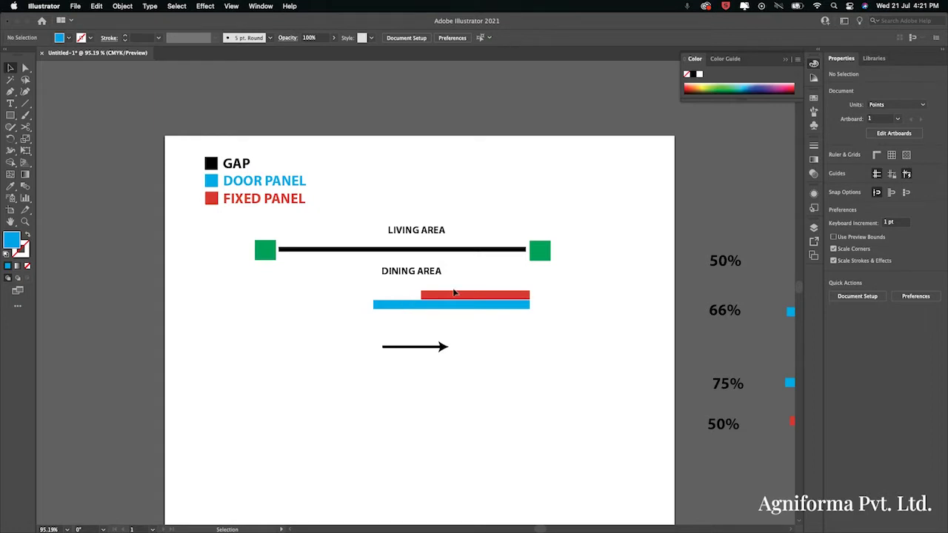
Undo the blue door panel's slide and the width changes of both panels.
key(super+z)
key(super+z)
key(super+z)
key(super+z)
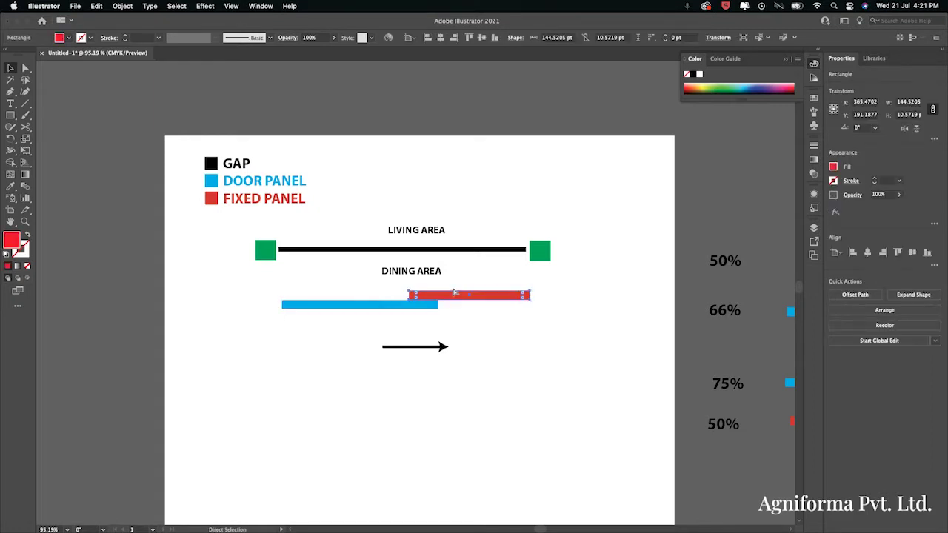
Widen the red fixed panel to about 233 pt by extending its left end over the blue door panel.
click(435, 294)
scroll(433, 293, up, 5)
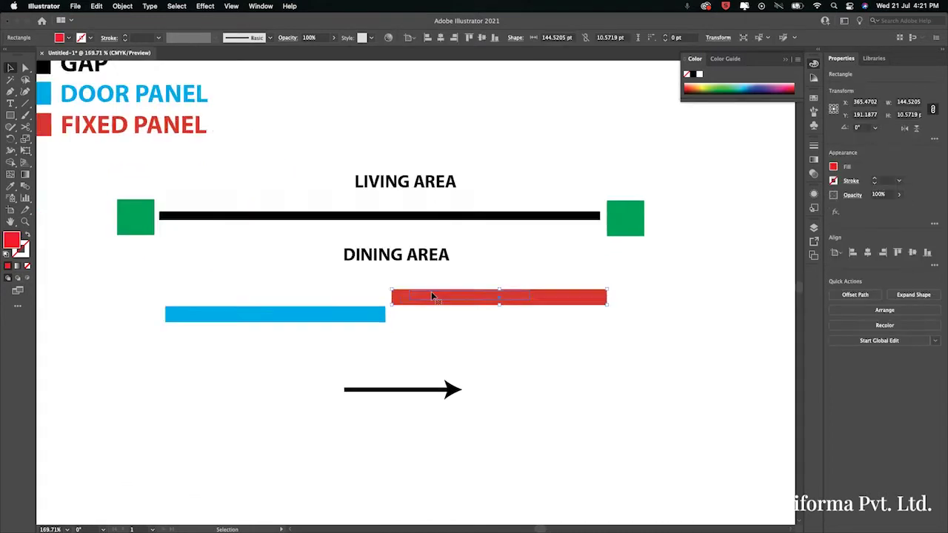
drag(377, 298, 260, 289)
key(super+z)
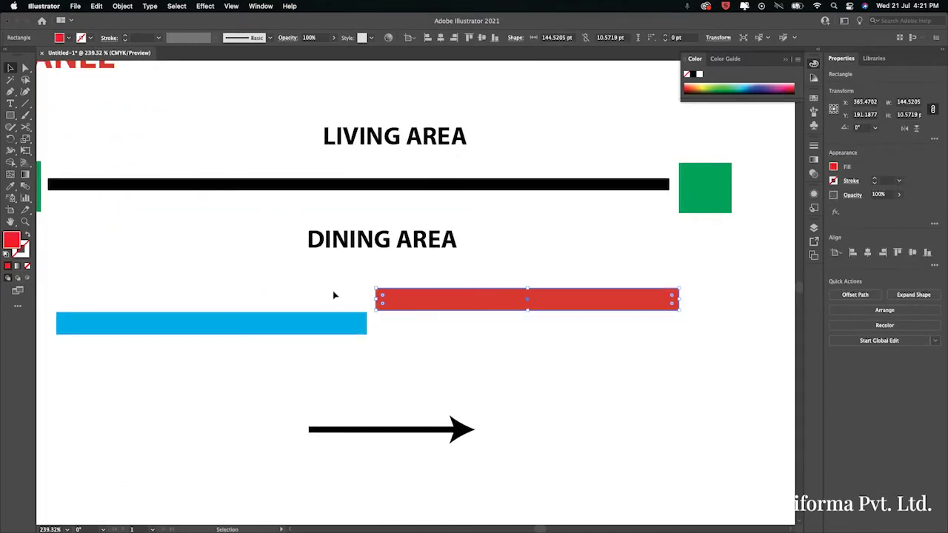
drag(378, 298, 191, 297)
click(203, 340)
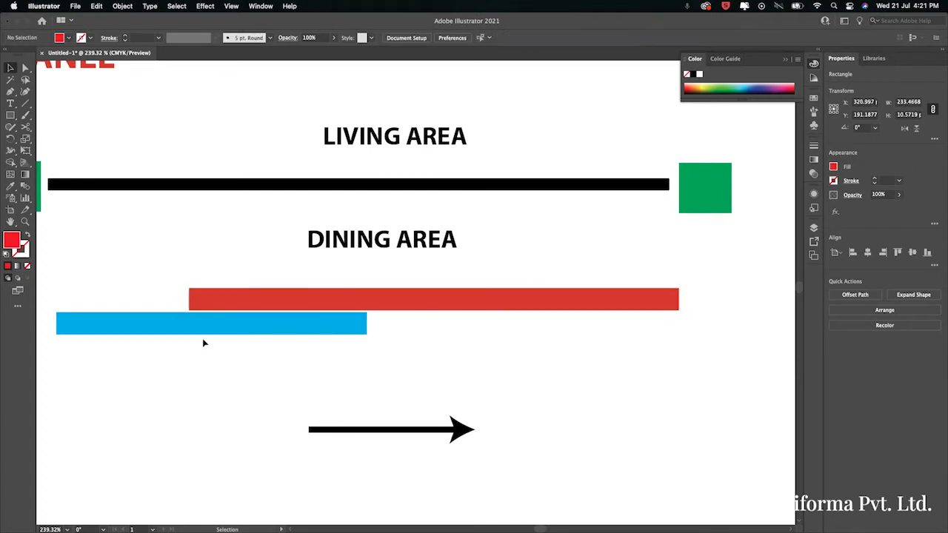
Shorten the blue door panel to about 62 pt, ending it at the red fixed panel's left end.
scroll(205, 341, down, 3)
click(250, 333)
drag(308, 329, 193, 329)
Slide the shortened blue door panel beneath the red fixed panel so that their left ends align.
drag(195, 337, 493, 334)
shift+click(172, 330)
alt+scroll(494, 372, down, 3)
Undo the blue door panel's slide and the width changes of both panels.
key(super+z)
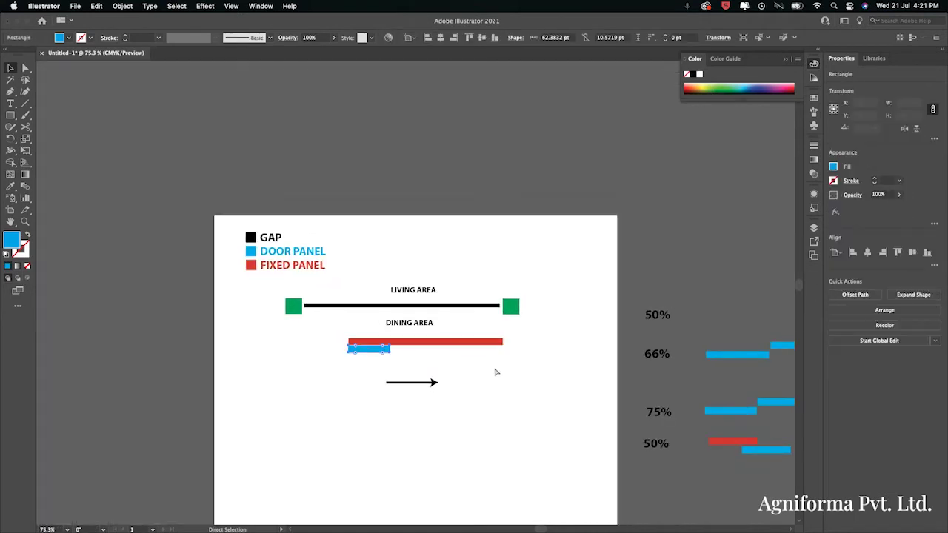
key(super+z)
key(super+z)
key(super+z)
key(super+z)
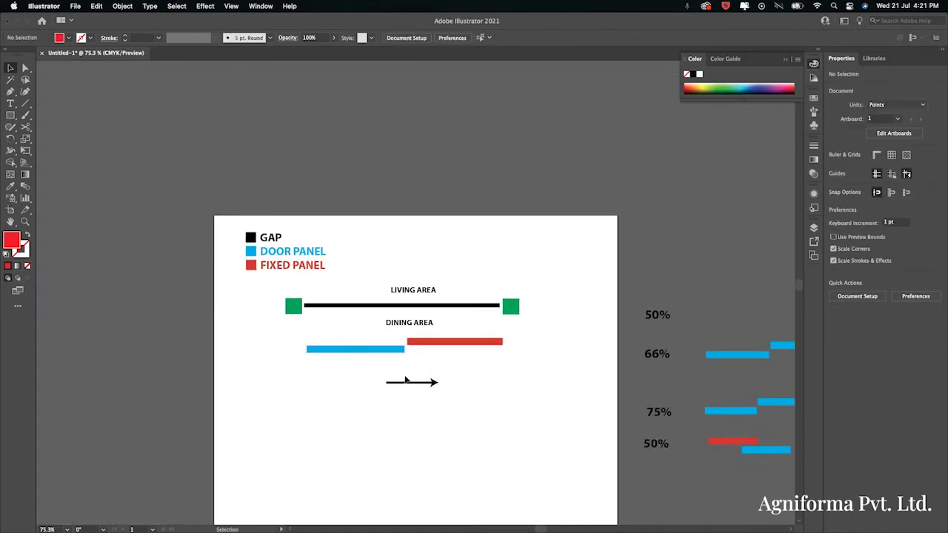
Slide the blue door panel directly beneath the red fixed panel and place the 50% label in the opening.
scroll(406, 379, down, 1)
scroll(425, 367, up, 2)
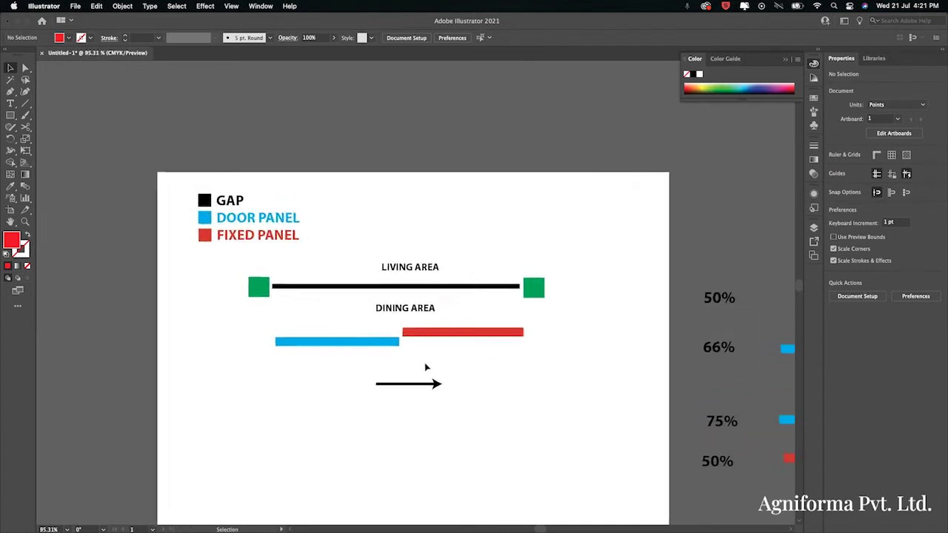
scroll(425, 367, down, 1)
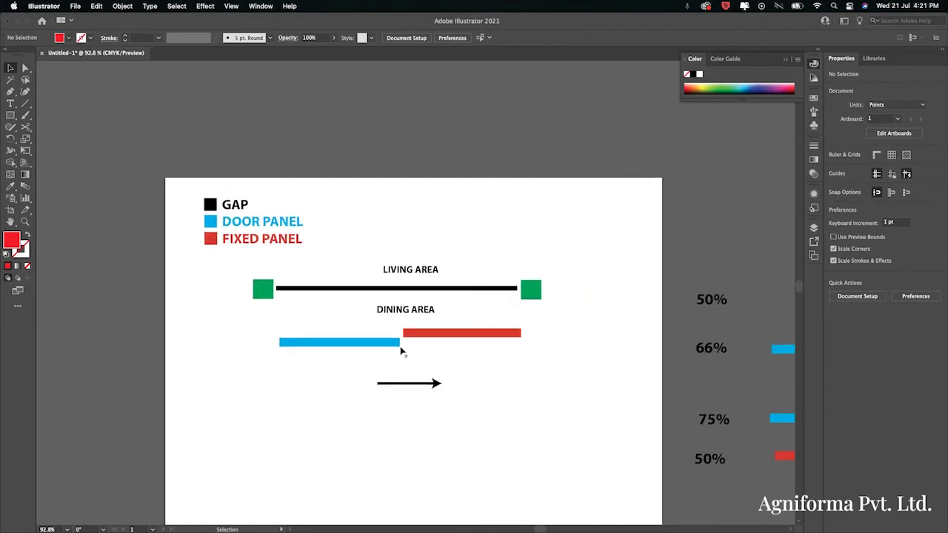
drag(395, 345, 518, 346)
drag(713, 301, 334, 340)
click(333, 372)
scroll(332, 372, down, 3)
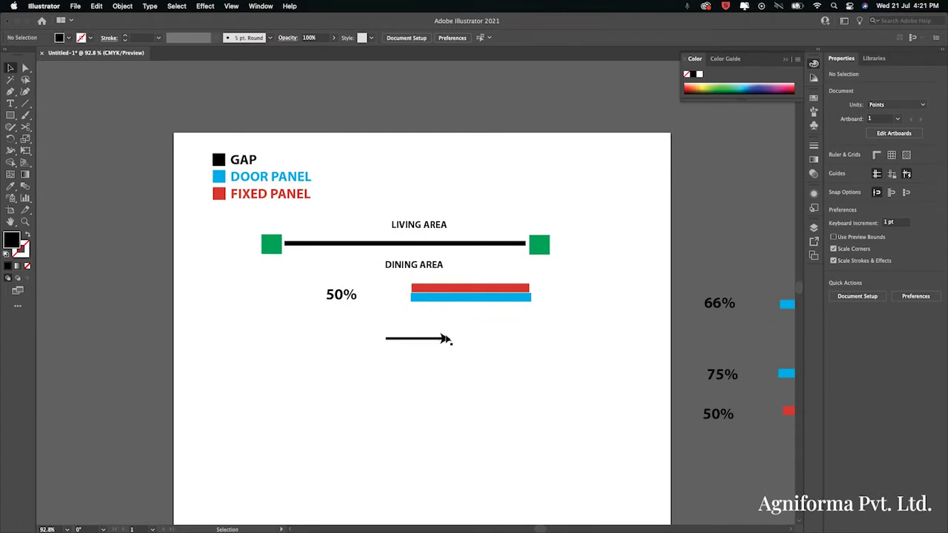
Move the black arrow just above the right end of the red fixed panel.
click(534, 278)
drag(446, 338, 545, 276)
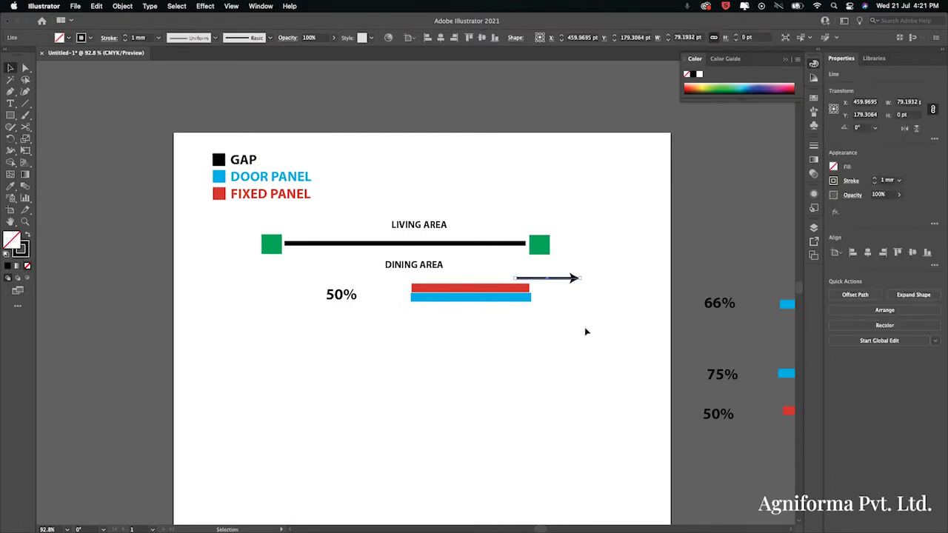
click(585, 332)
Try to move the 50% label, both panels and the arrow off the artboard toward its upper right.
drag(322, 275, 322, 272)
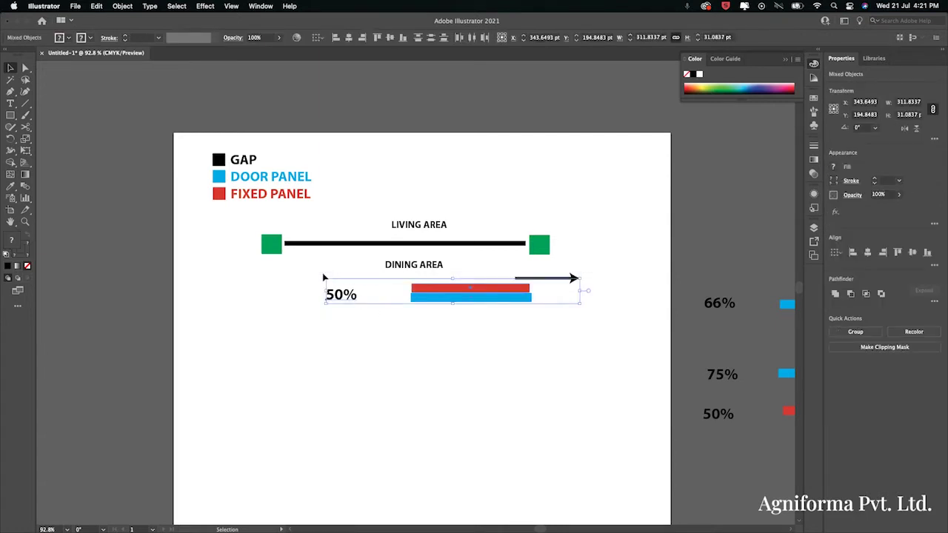
scroll(522, 279, down, 1)
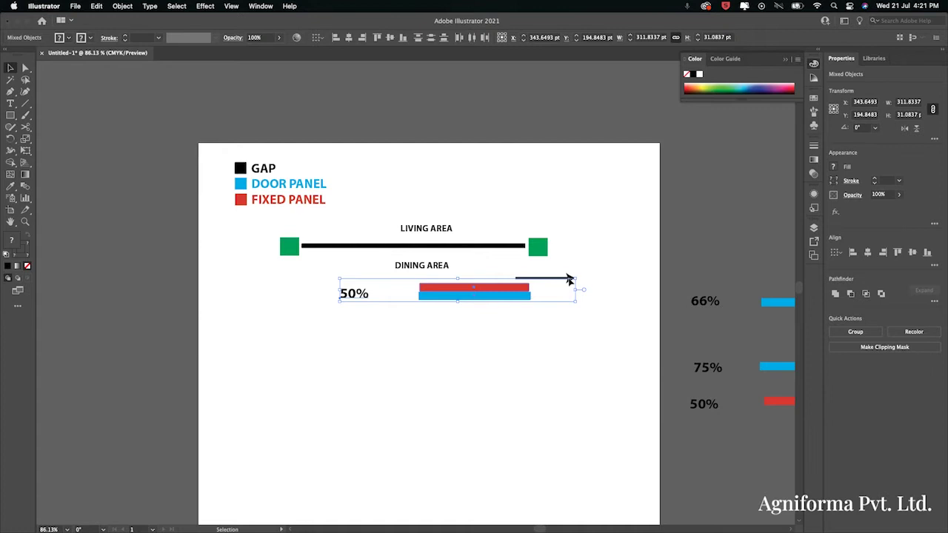
drag(569, 280, 741, 125)
click(658, 227)
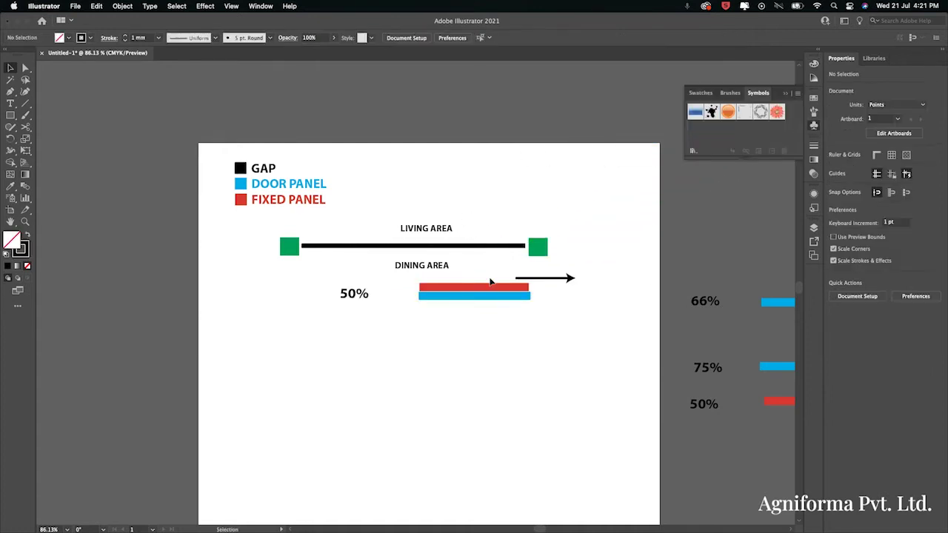
click(466, 298)
click(525, 330)
scroll(519, 337, down, 1)
scroll(519, 337, down, 3)
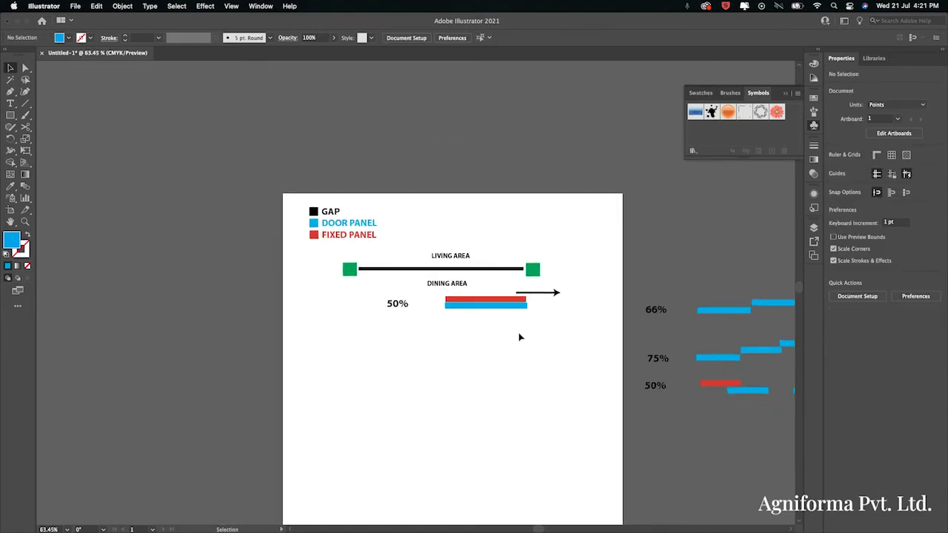
Move the 50% label, both panels and the arrow together off the artboard, to its left.
drag(560, 338, 395, 296)
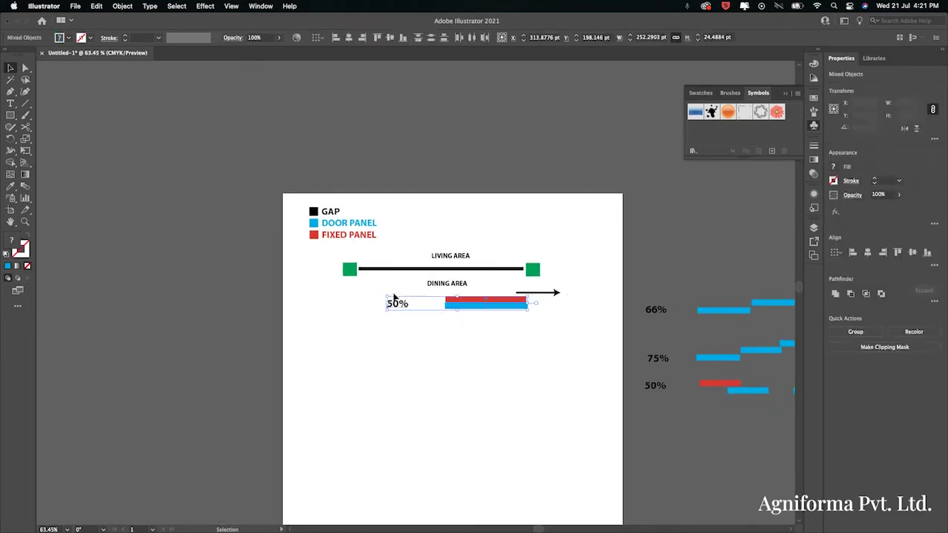
shift+click(555, 293)
drag(555, 294, 773, 208)
key(super+z)
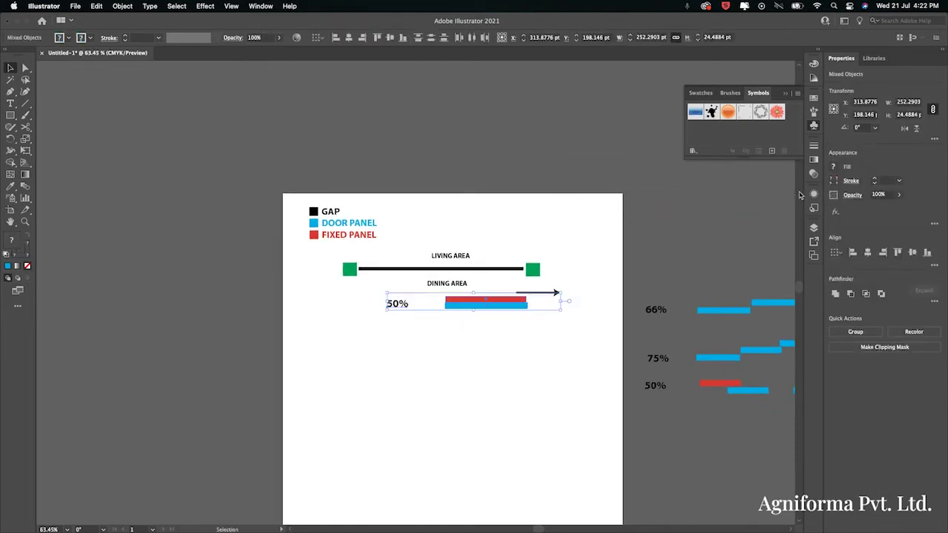
scroll(724, 265, down, 2)
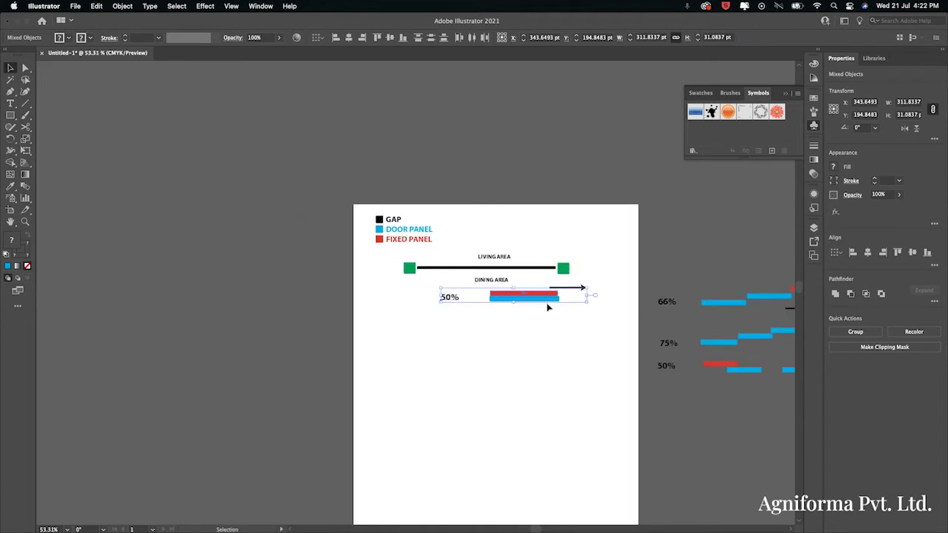
drag(551, 297, 210, 299)
click(275, 358)
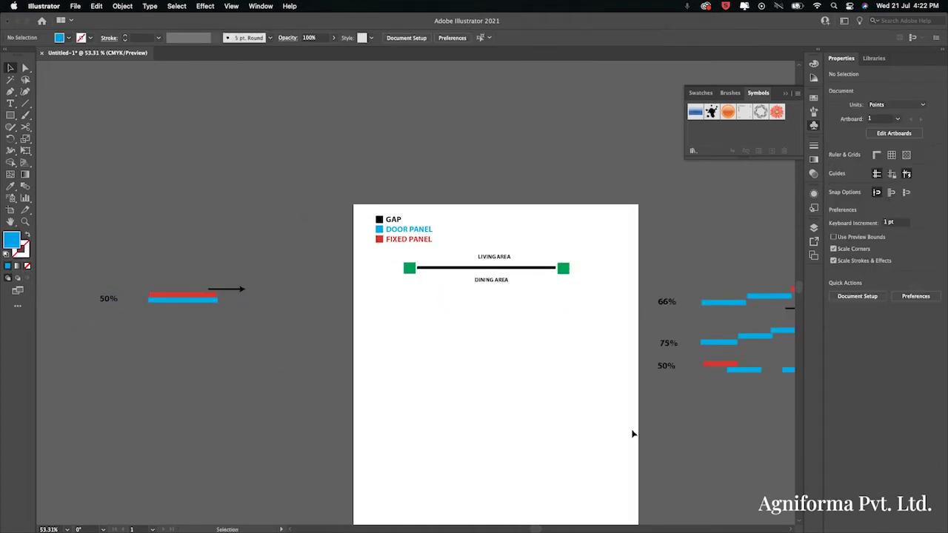
Bring the 66% example's three panels and arrow onto the artboard below DINING AREA, and lower the arrow clear of the panels.
scroll(632, 434, right, 2)
scroll(632, 434, right, 1)
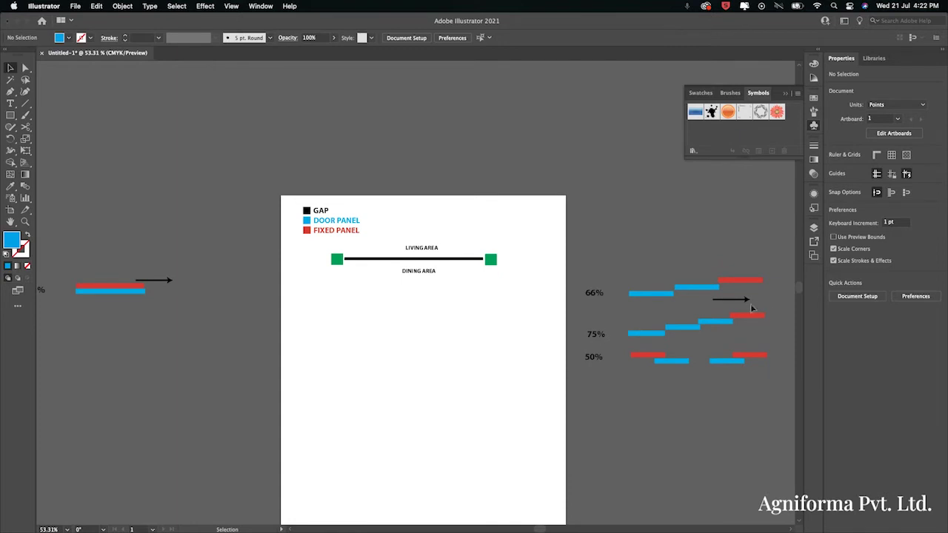
drag(635, 267, 456, 296)
click(429, 332)
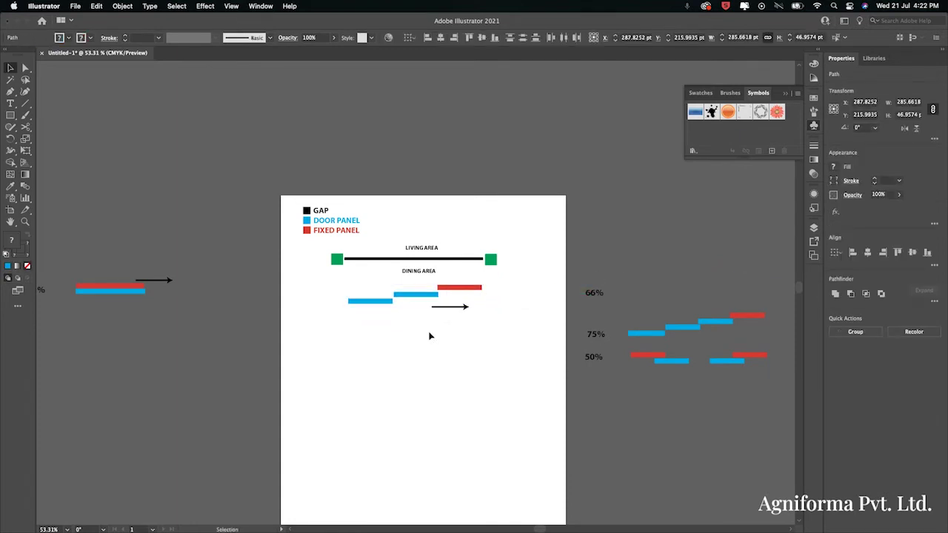
scroll(429, 335, up, 3)
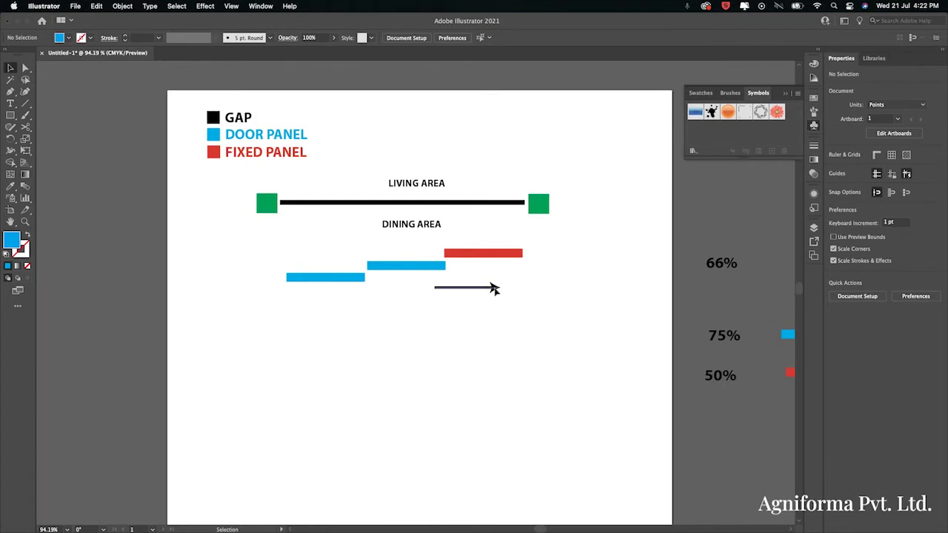
drag(493, 285, 489, 342)
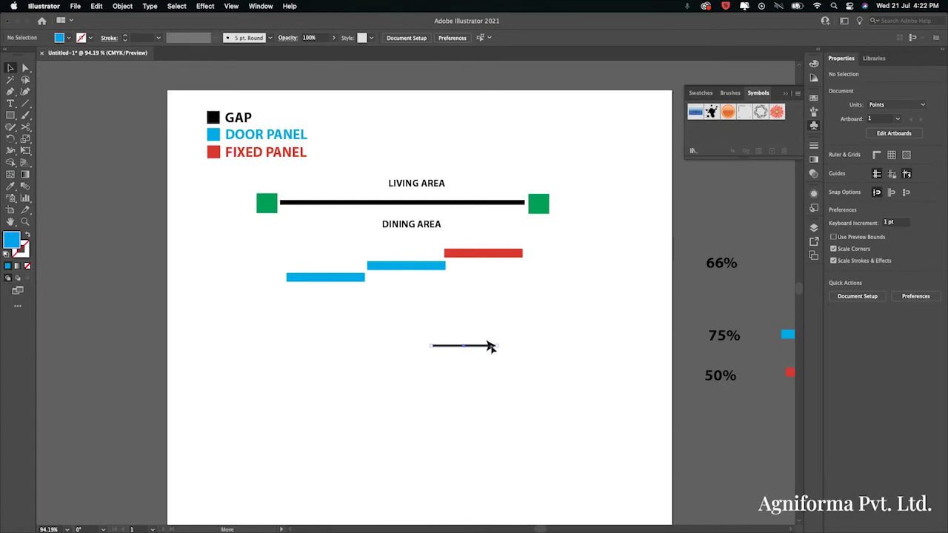
Slide both blue door panels beneath the red fixed panel and place the 66% label in the opening.
click(426, 268)
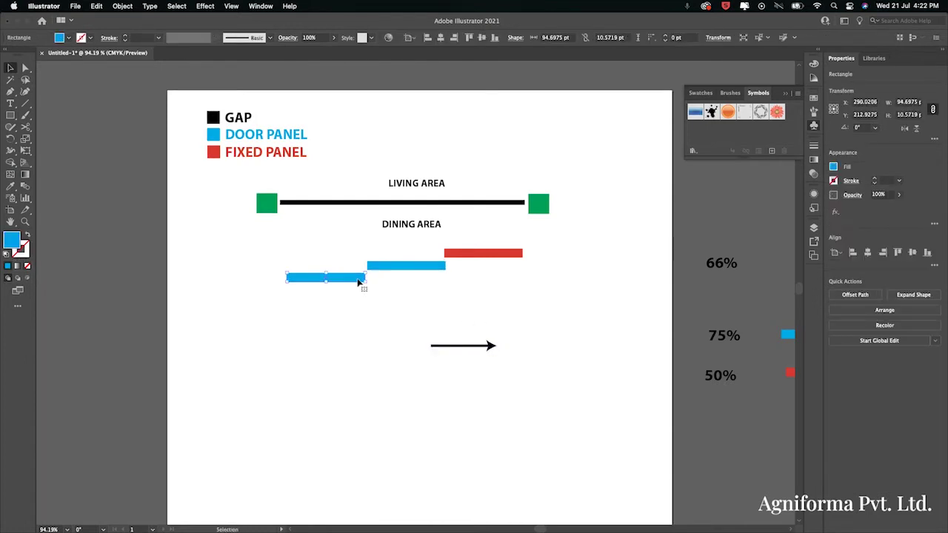
click(397, 296)
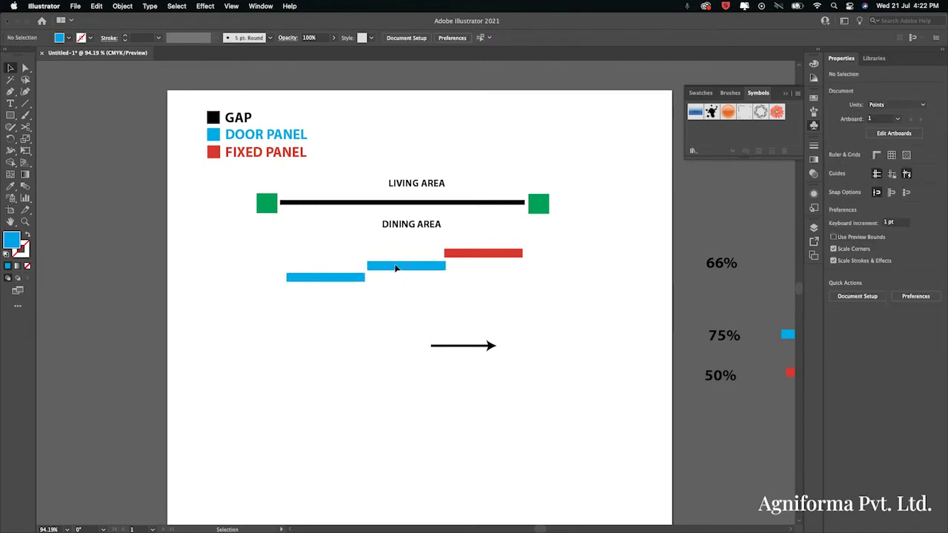
drag(396, 268, 471, 274)
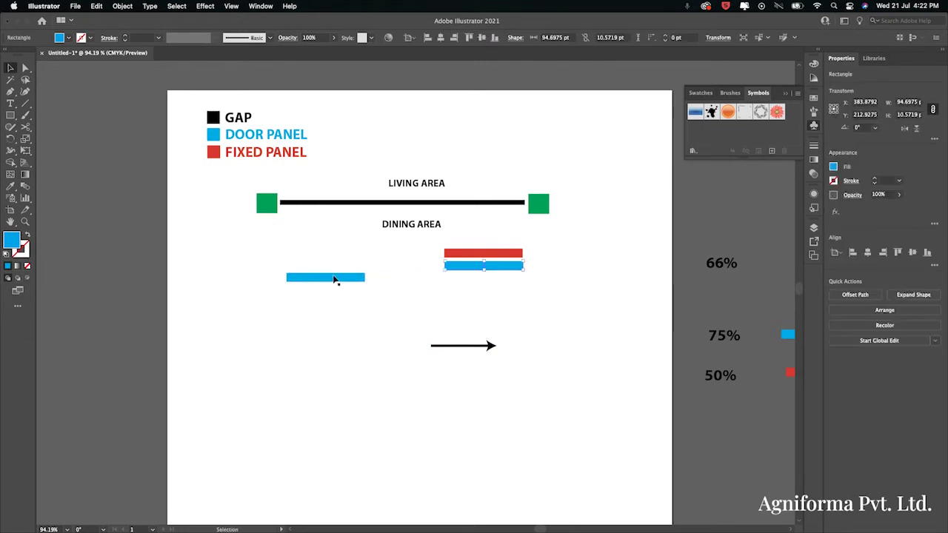
drag(334, 276, 491, 288)
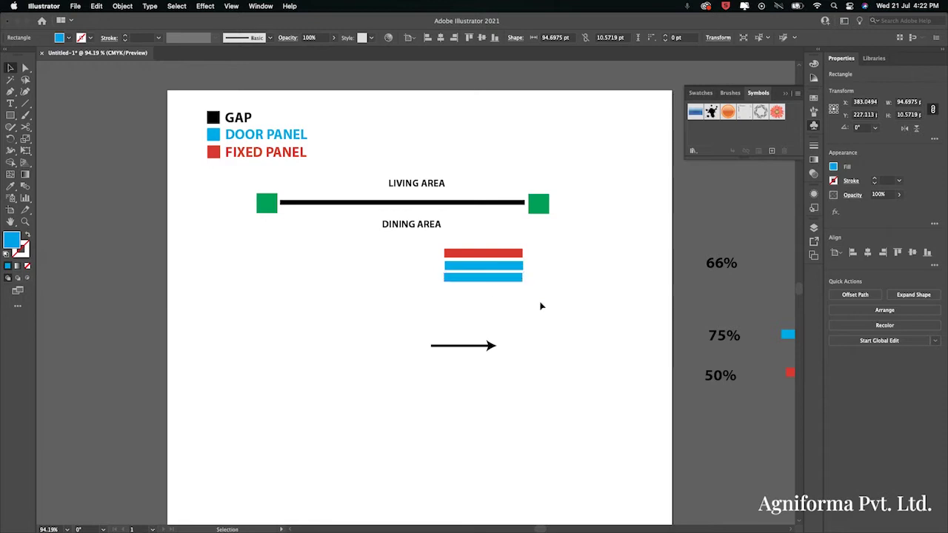
click(629, 289)
drag(729, 266, 369, 265)
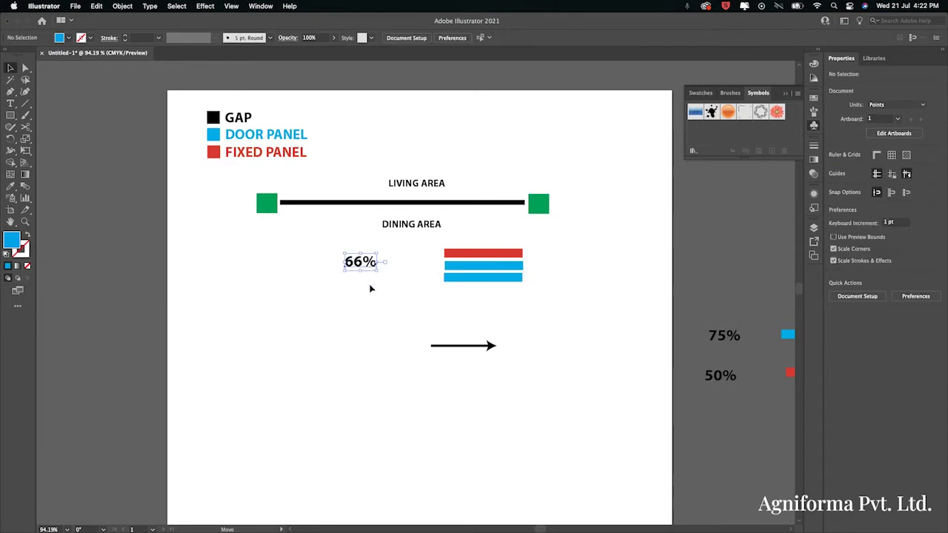
Add a text label reading 3 above the black gap bar, to the right of LIVING AREA.
click(337, 204)
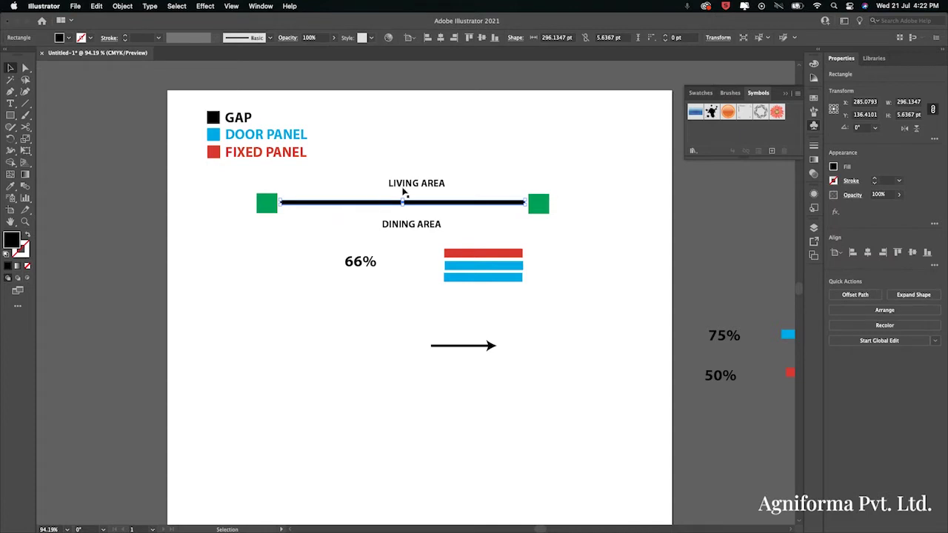
click(7, 105)
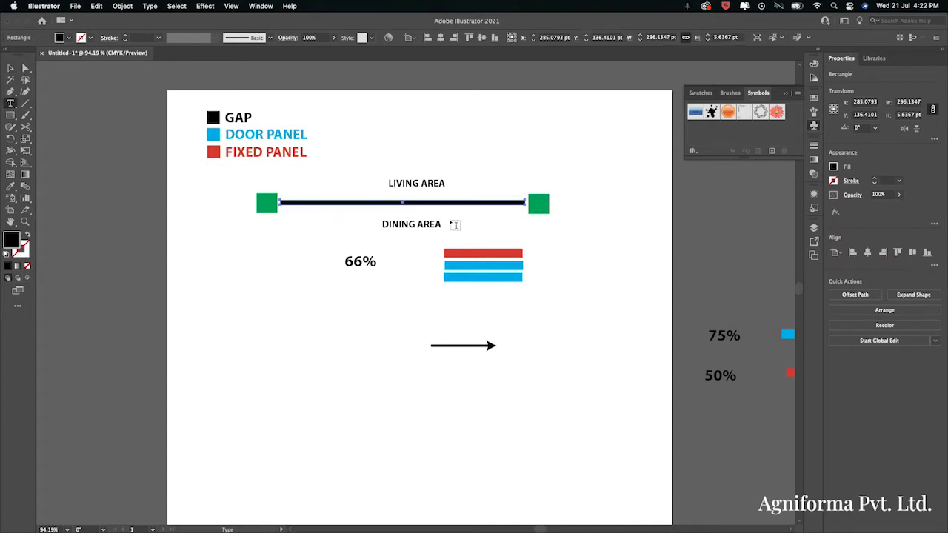
click(498, 170)
text(3)
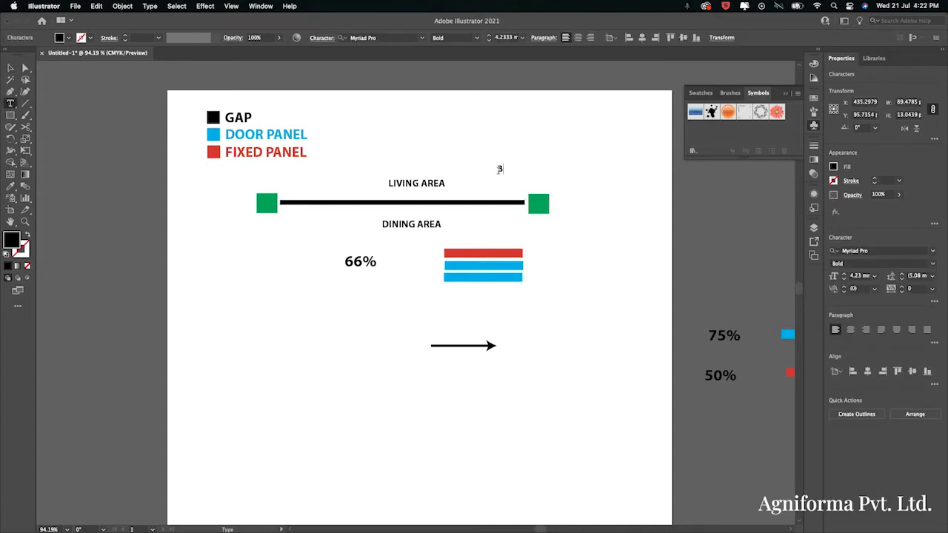
click(11, 68)
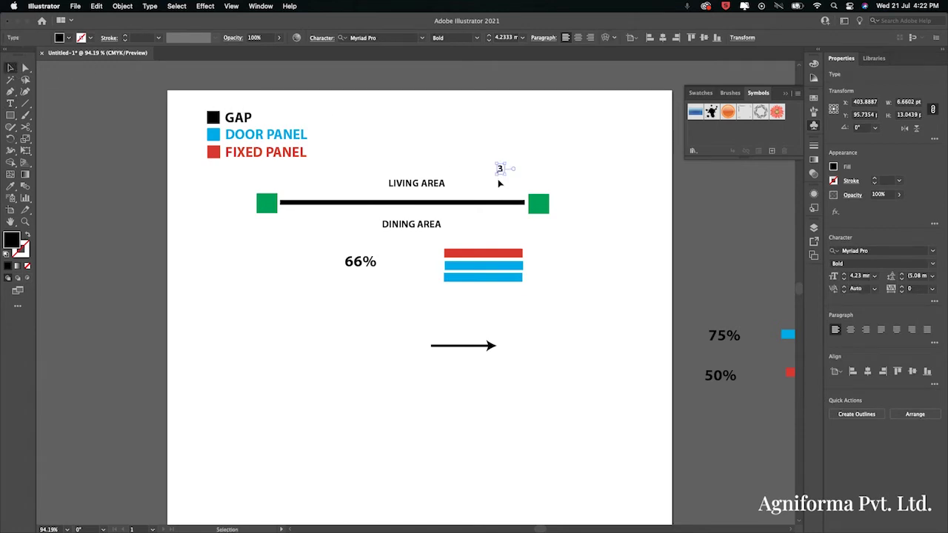
Duplicate the 3 label below the panel stack's left end and change the copy's text to 33%.
alt+drag(499, 171, 414, 296)
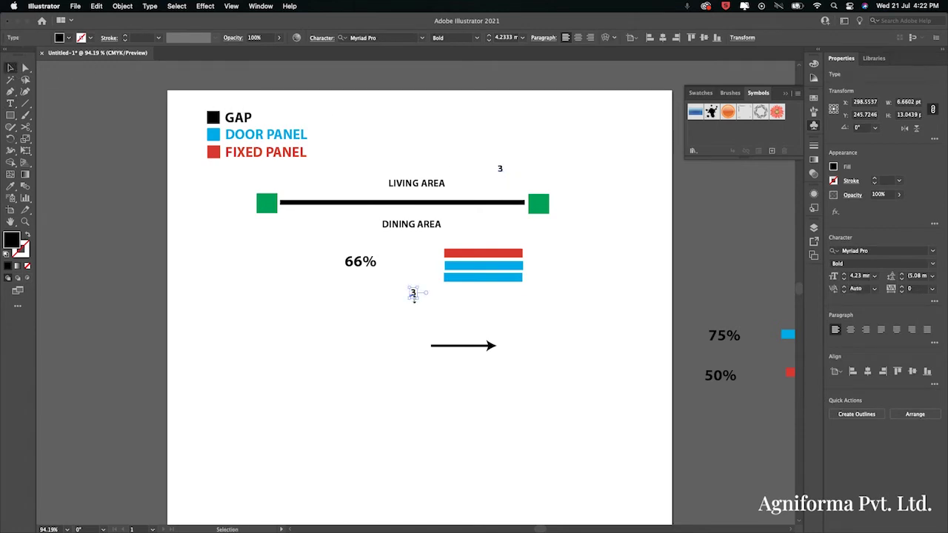
key(t)
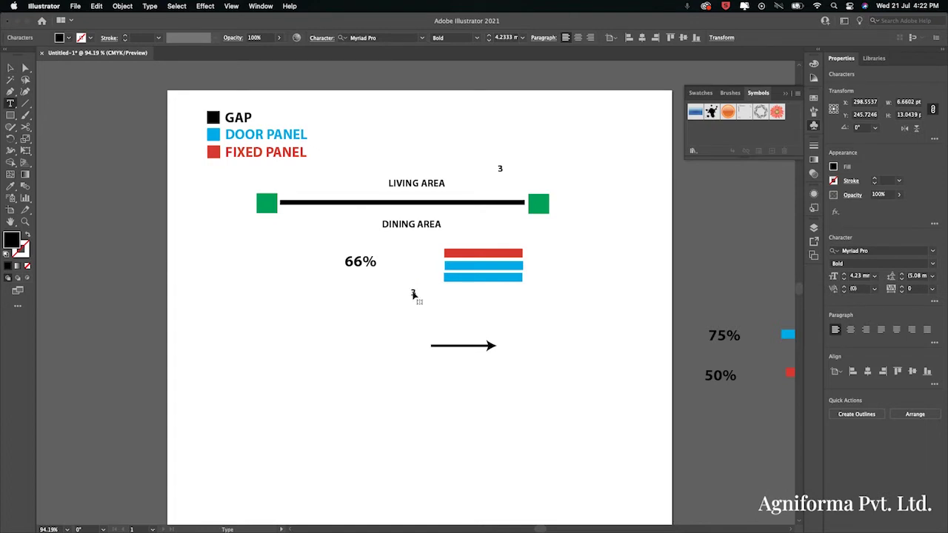
click(413, 294)
text(3)
key(BackSpace)
click(10, 68)
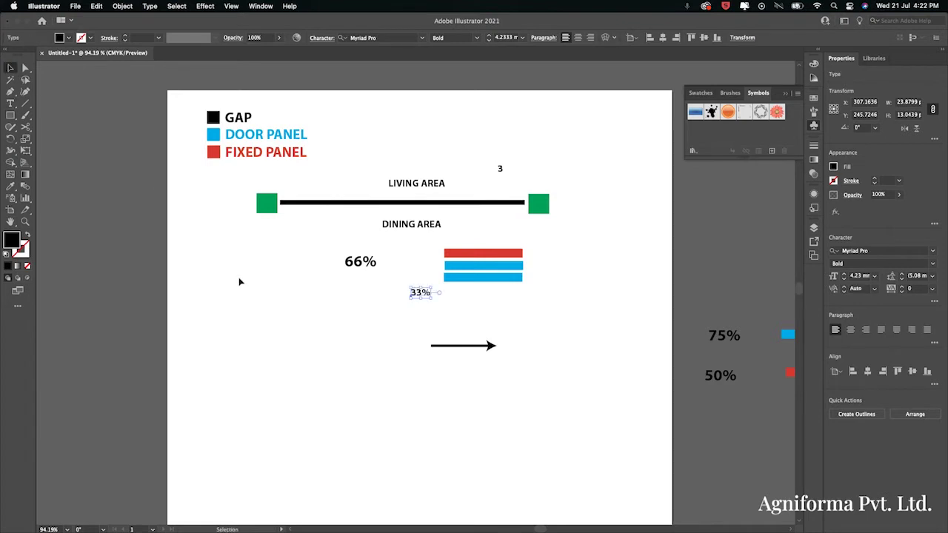
Move the 33% label so it sits centred just above the red fixed panel.
click(301, 311)
drag(421, 301, 489, 246)
click(393, 312)
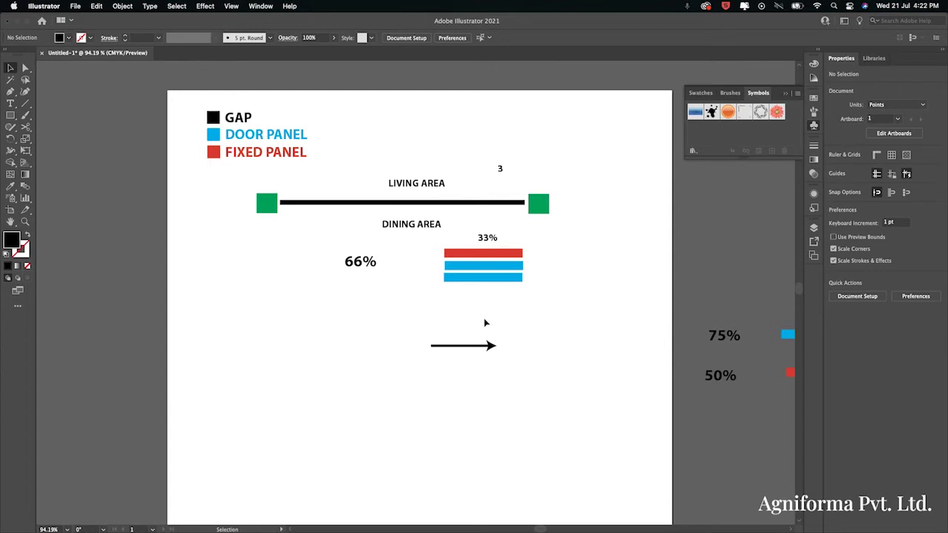
key(a)
key(v)
Move the 66% and 33% labels, the three stacked panels and the arrow off the artboard, below the 50% example.
scroll(485, 323, down, 2)
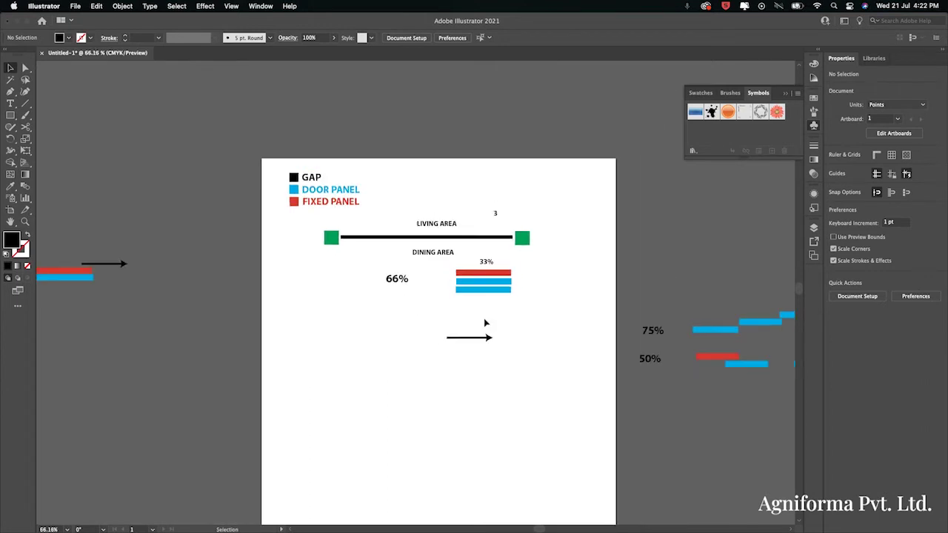
click(392, 271)
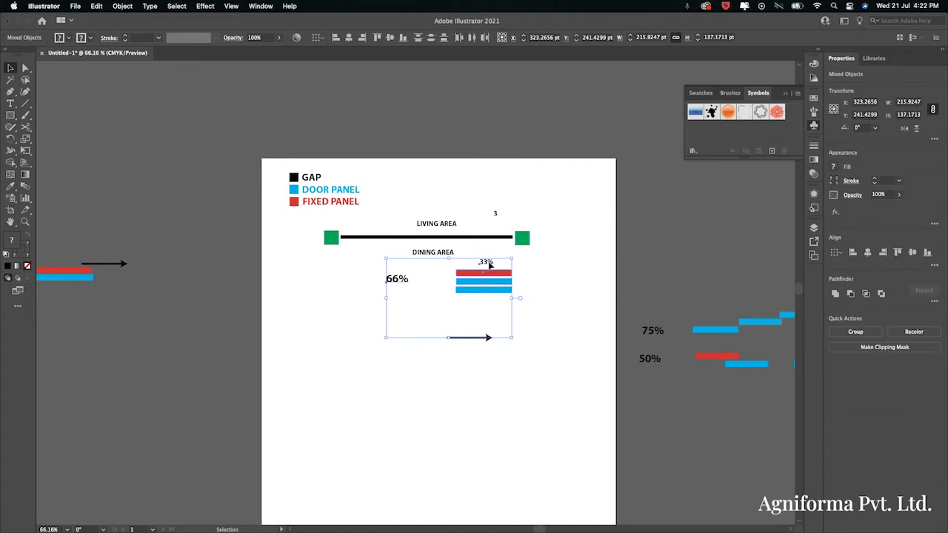
drag(492, 266, 104, 327)
click(141, 358)
scroll(233, 361, down, 3)
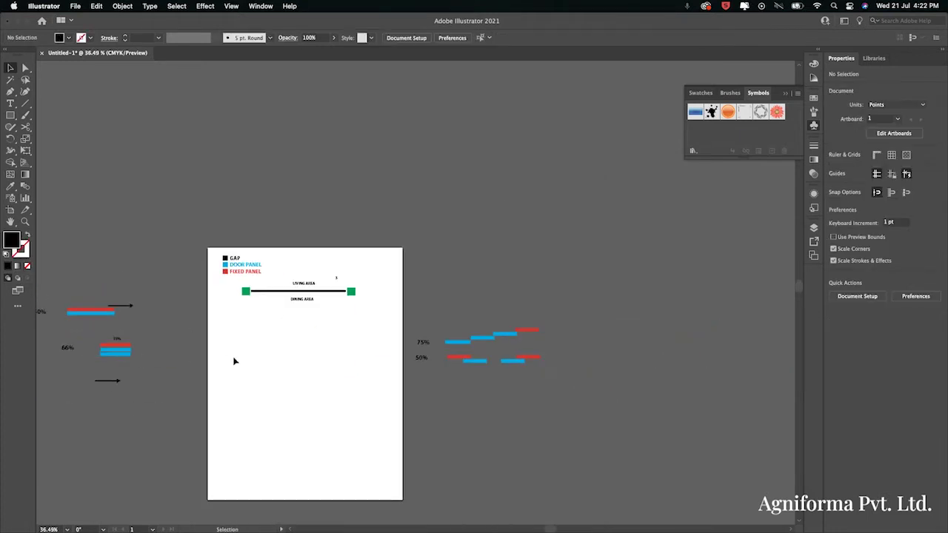
scroll(232, 361, up, 3)
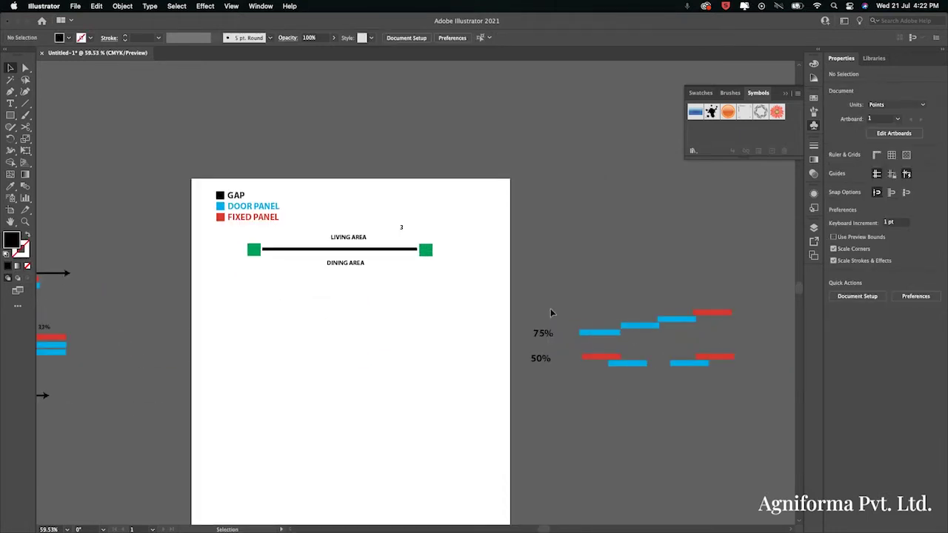
Move the 75% label and its four stepped panels onto the artboard, below DINING AREA.
drag(531, 305, 407, 283)
click(400, 313)
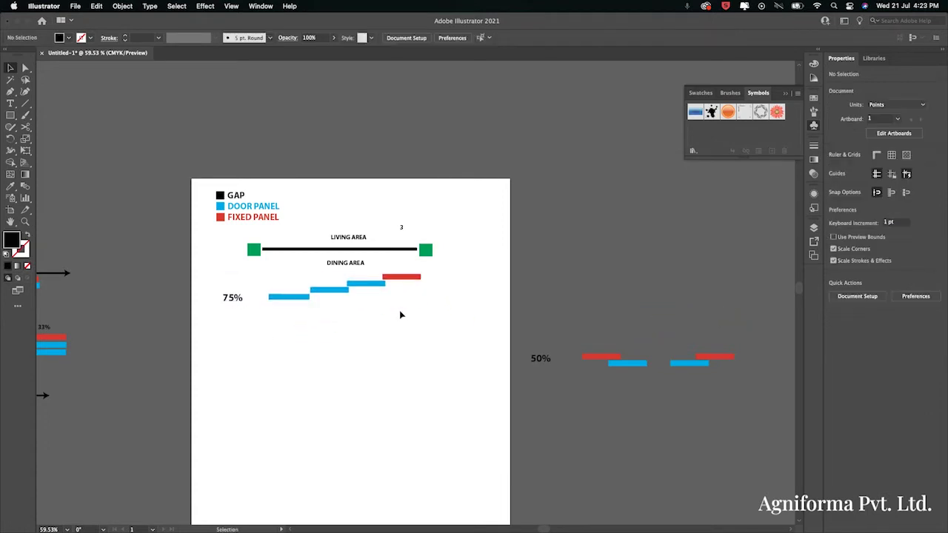
Duplicate the 75% label as 25% and place the copy well below the stepped panels.
scroll(296, 287, up, 2)
click(205, 315)
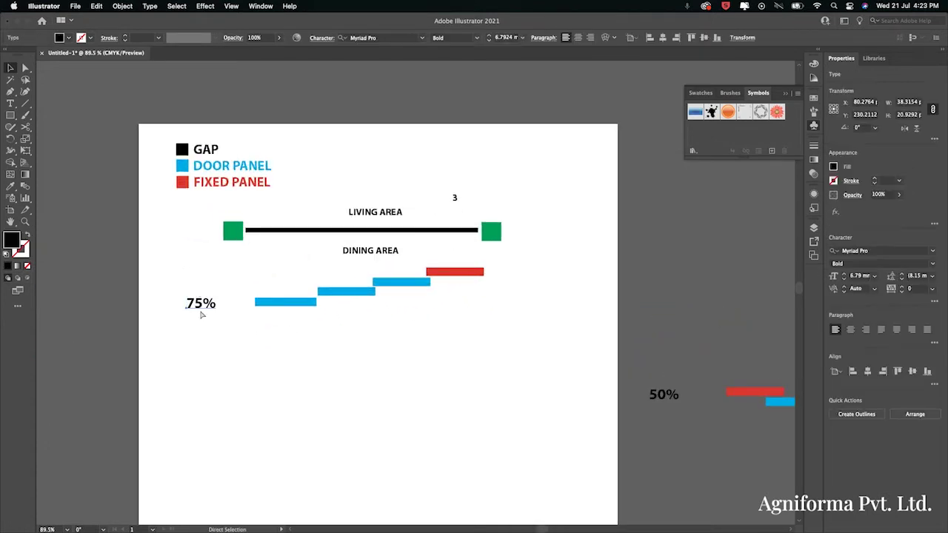
key(super+c)
key(super+v)
double_click(406, 293)
text(25%)
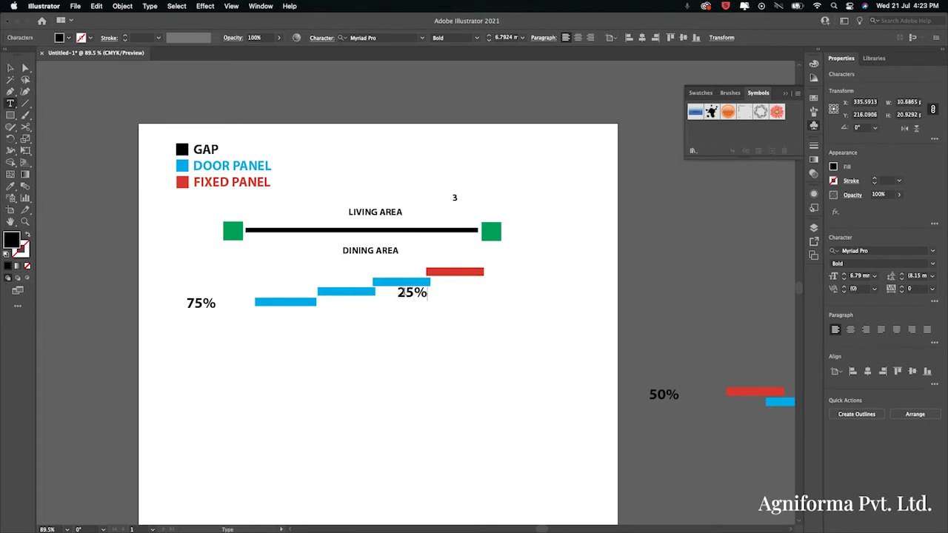
click(11, 67)
click(299, 423)
drag(409, 293, 410, 376)
Slide the three blue door panels of the 75% example across to stack directly beneath the red fixed panel.
click(413, 290)
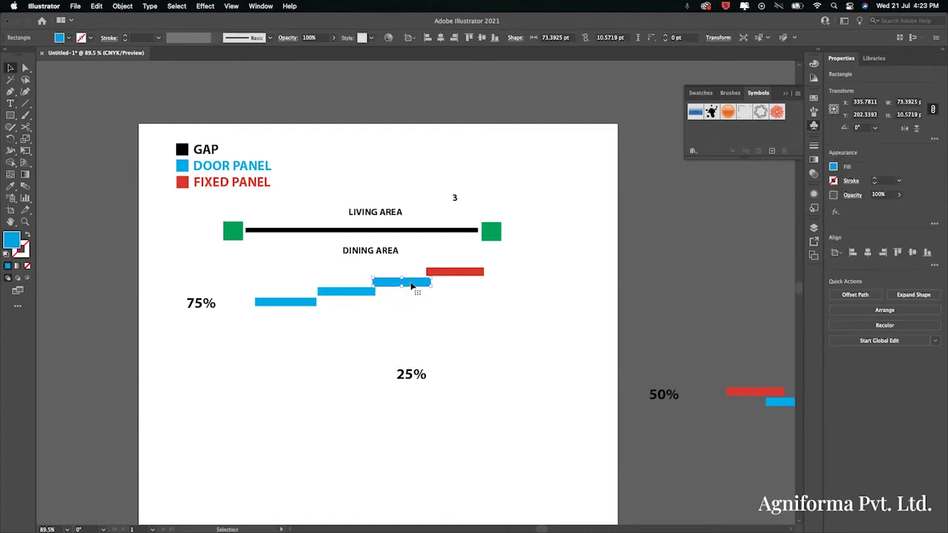
drag(413, 291, 468, 293)
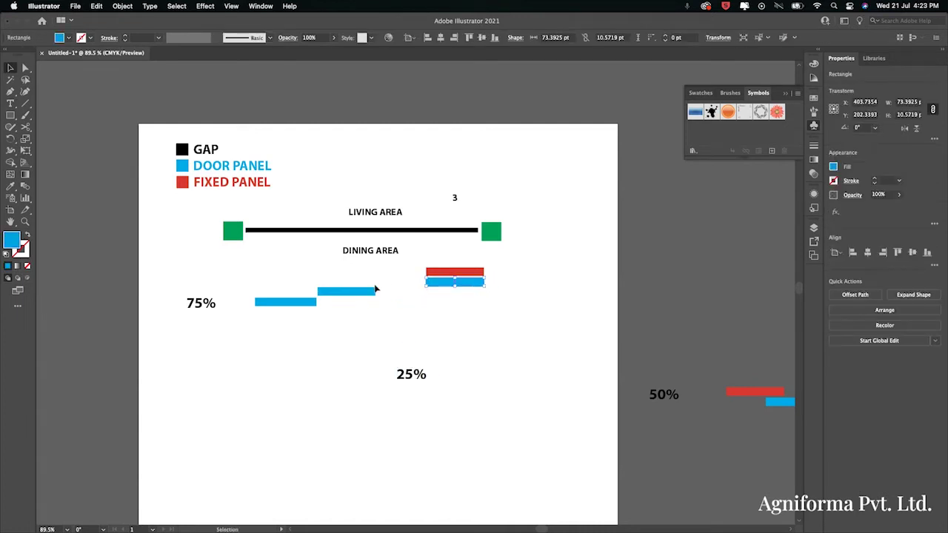
drag(374, 291, 471, 303)
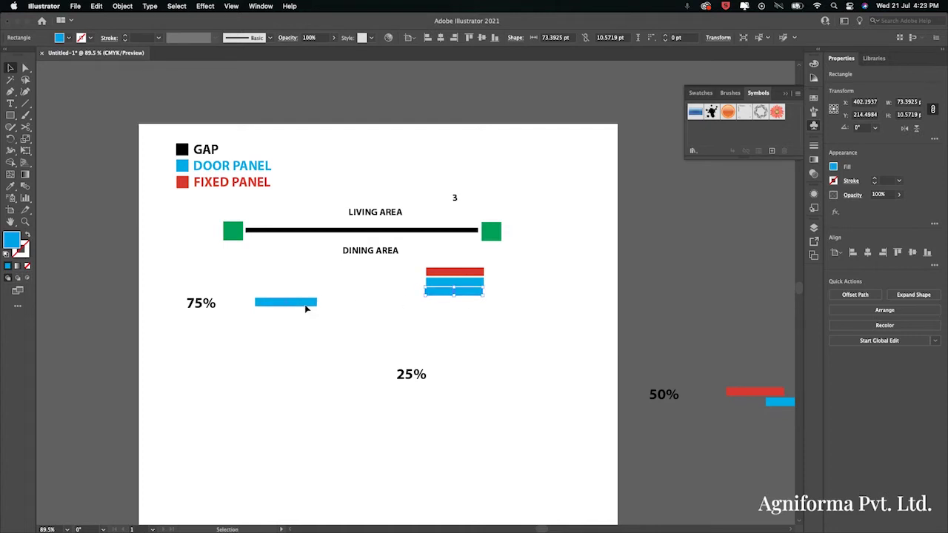
drag(306, 304, 471, 315)
click(460, 329)
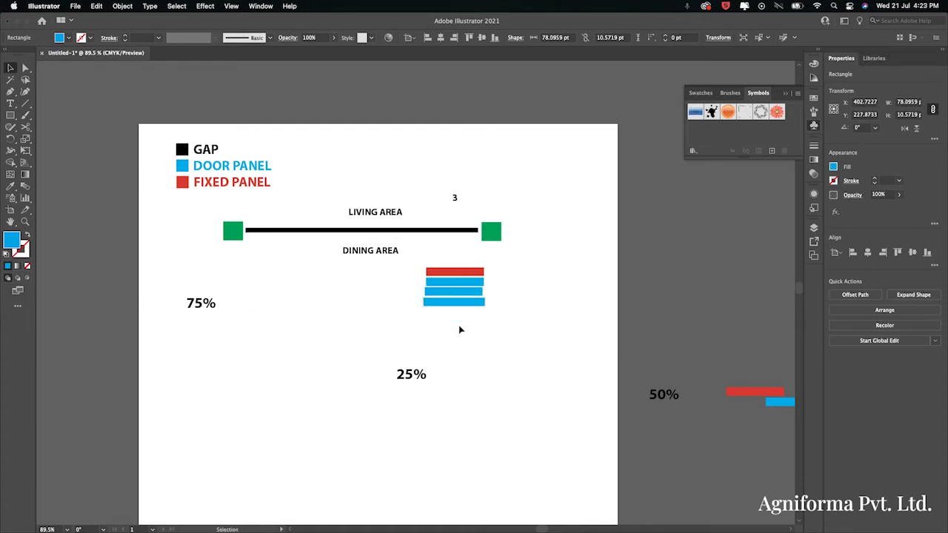
Move the 75% label into the opening beside the stacked panels.
drag(205, 304, 320, 304)
click(354, 331)
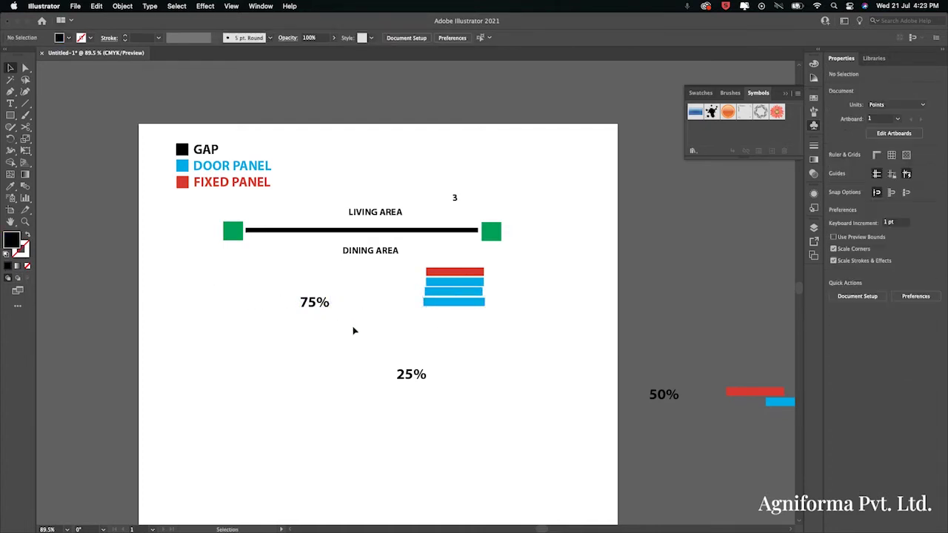
click(461, 304)
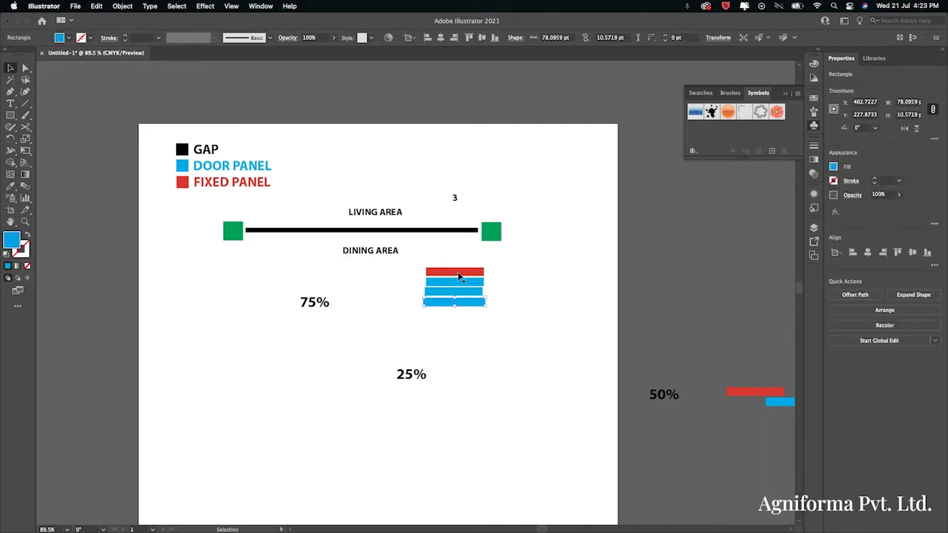
click(459, 321)
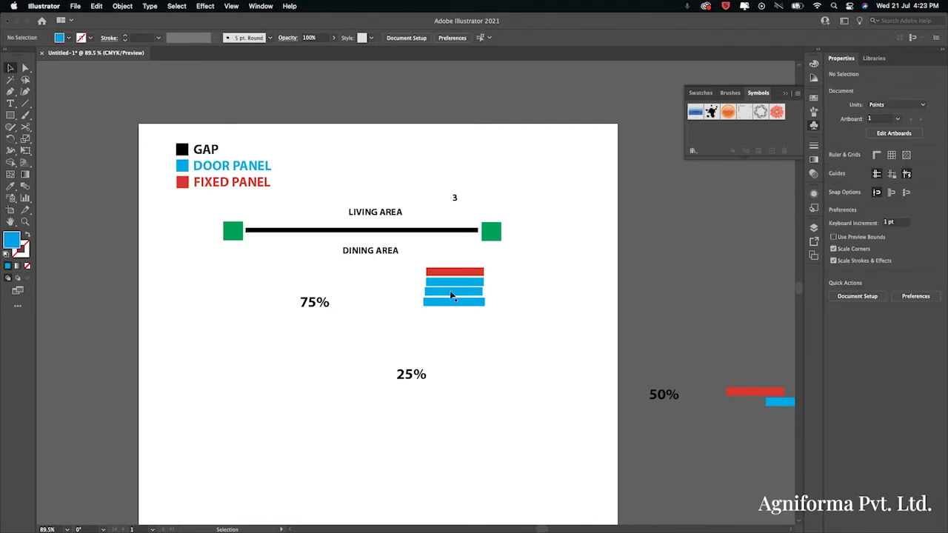
click(317, 305)
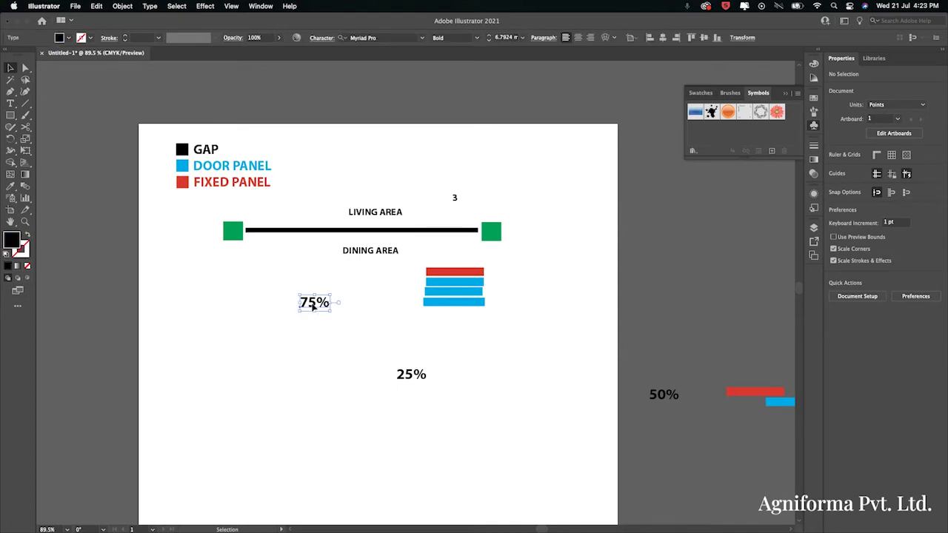
click(323, 328)
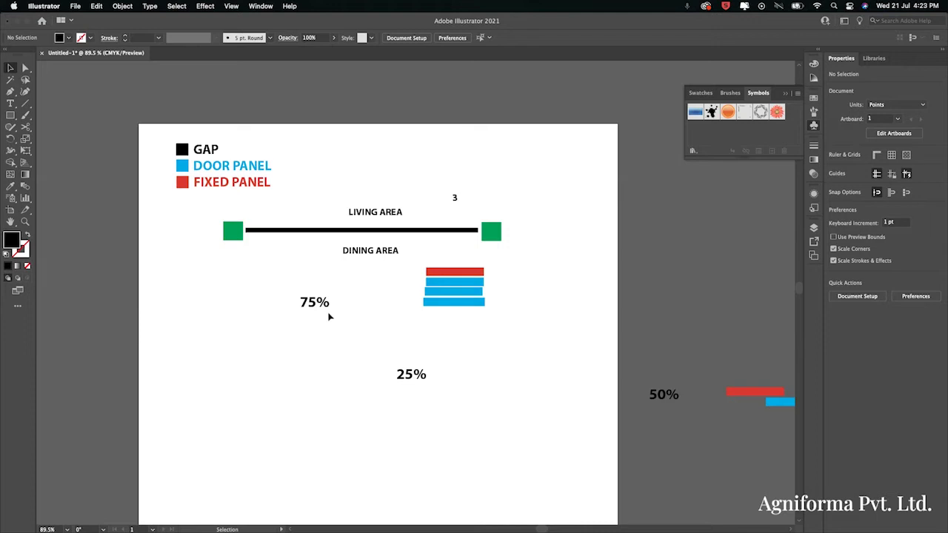
Move the 75% label and its four stacked panels off the artboard, above the 50% example.
scroll(329, 317, down, 2)
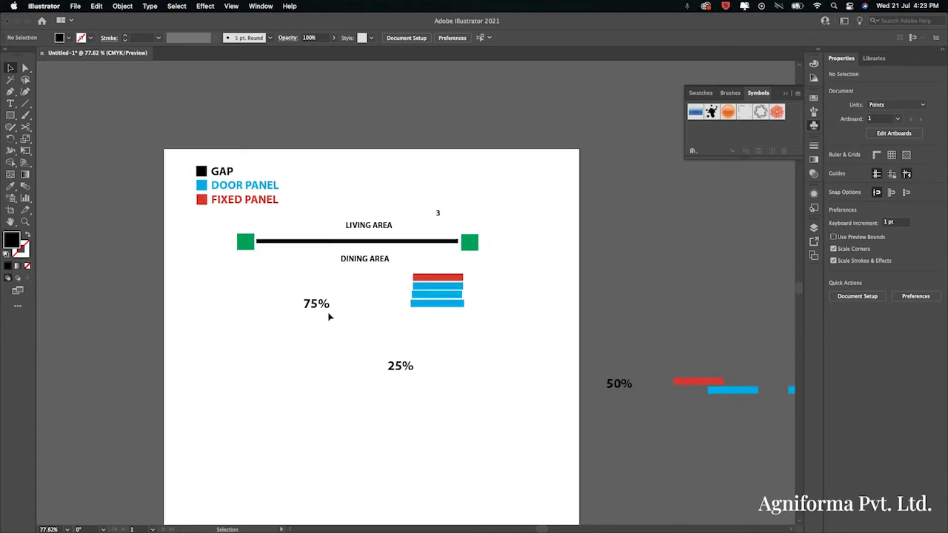
drag(483, 341, 304, 271)
drag(444, 275, 767, 189)
click(707, 290)
Move the 50% label and its two pairs of fixed and door panels onto the artboard, below DINING AREA.
scroll(705, 290, down, 4)
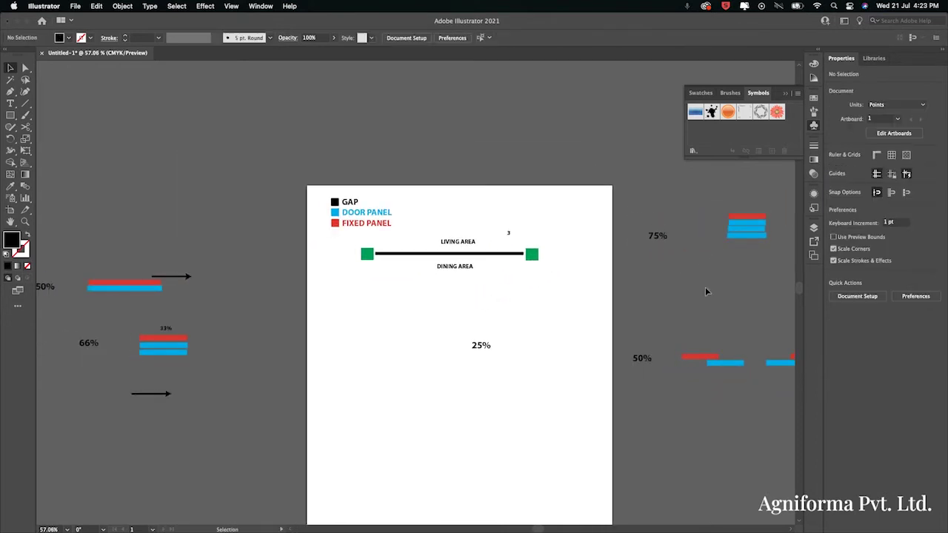
scroll(706, 290, right, 3)
scroll(706, 290, down, 1)
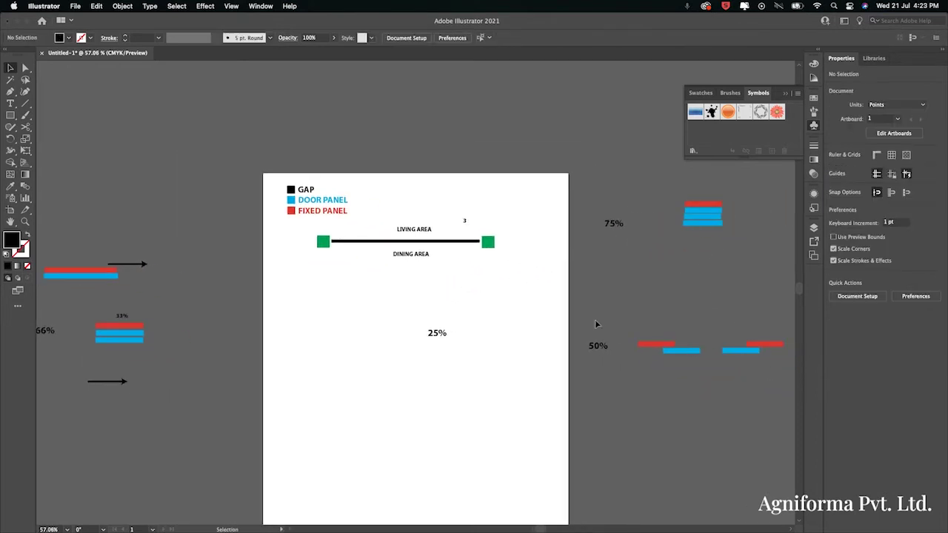
drag(594, 323, 786, 357)
drag(652, 348, 352, 274)
click(353, 311)
Slide the two blue door panels outward so each lies directly beneath its red fixed panel.
scroll(353, 311, up, 2)
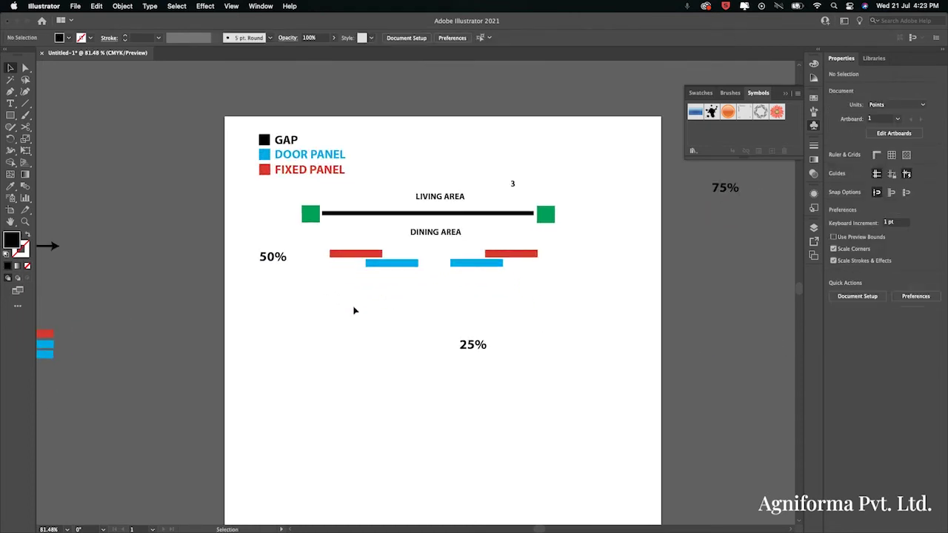
click(351, 253)
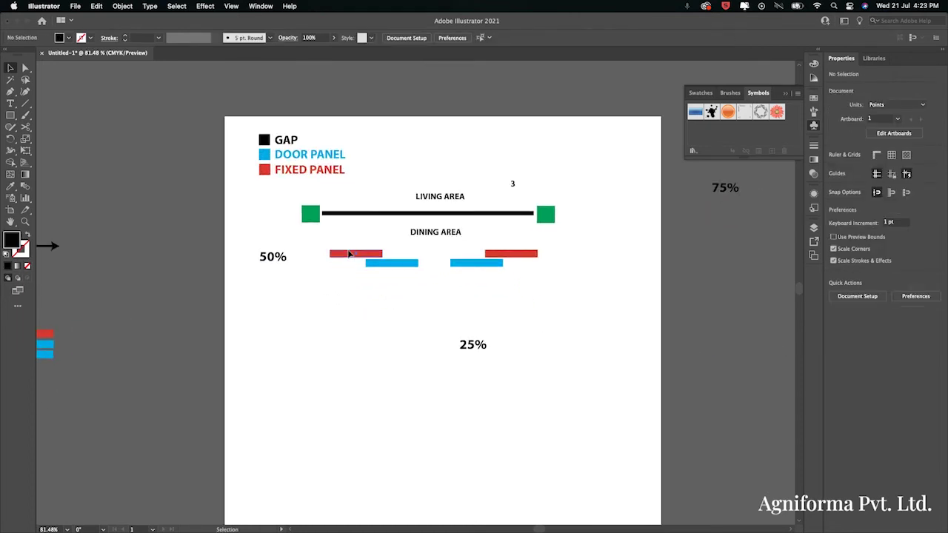
shift+click(516, 256)
click(454, 306)
click(408, 260)
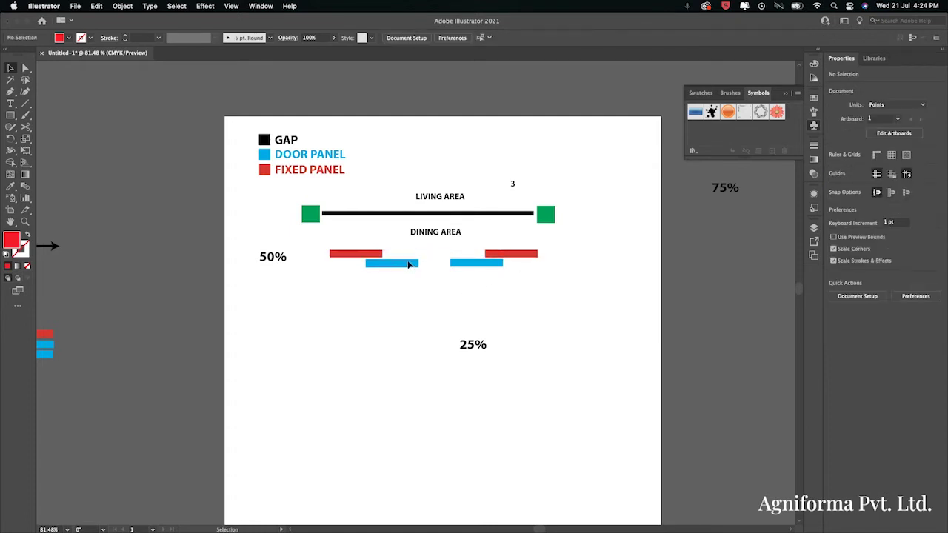
shift+click(457, 264)
click(444, 294)
drag(415, 265, 369, 268)
click(446, 290)
click(414, 281)
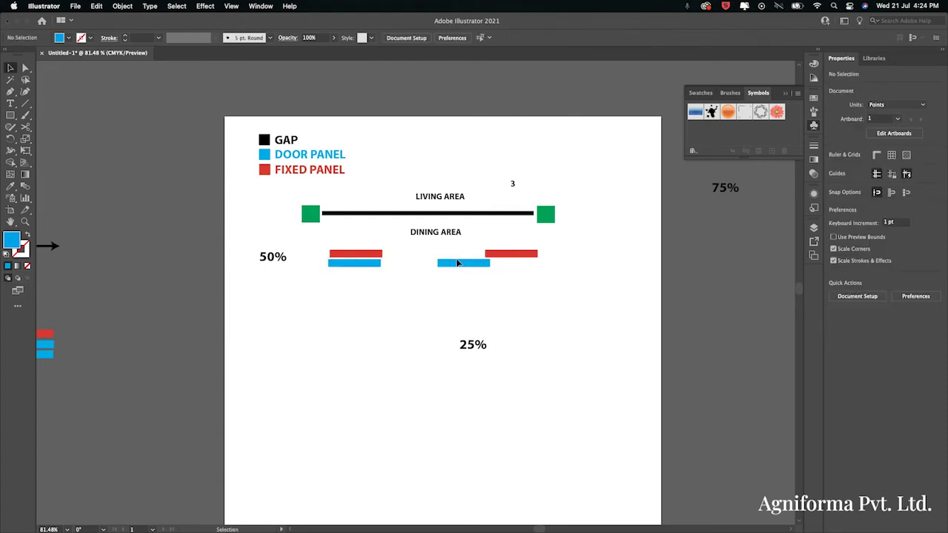
drag(456, 263, 505, 264)
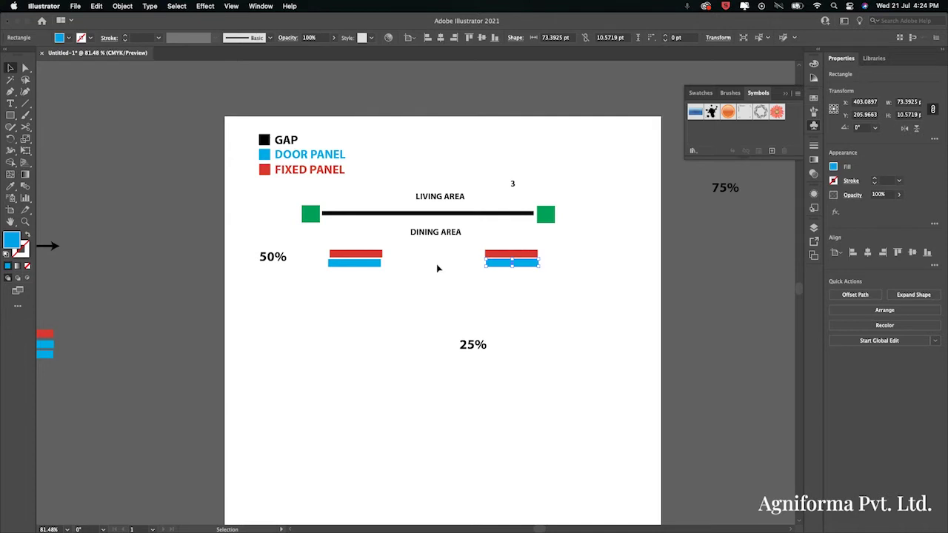
Move the long red and blue panels of the other 50% example onto the artboard, end to end below the paired panels.
scroll(436, 265, down, 5)
drag(245, 256, 420, 280)
click(462, 292)
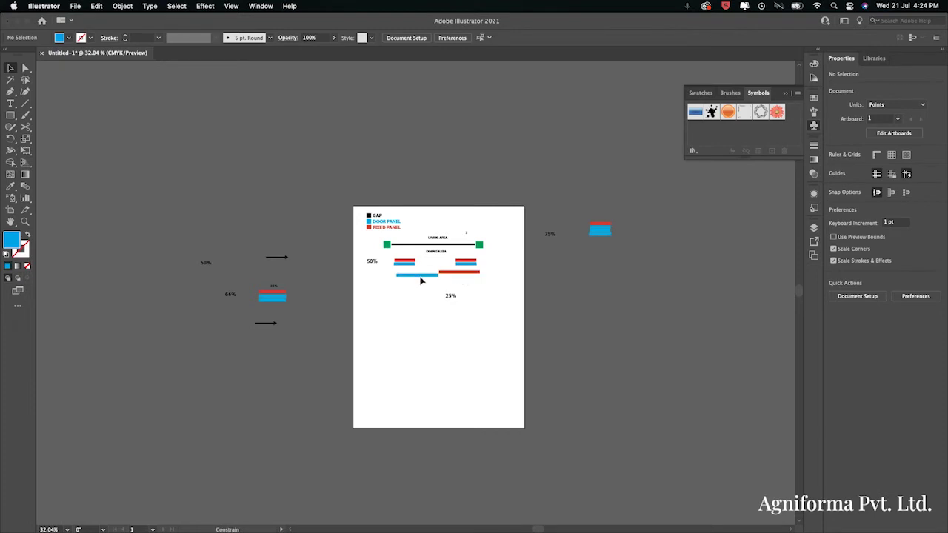
click(419, 275)
click(425, 298)
scroll(426, 297, up, 2)
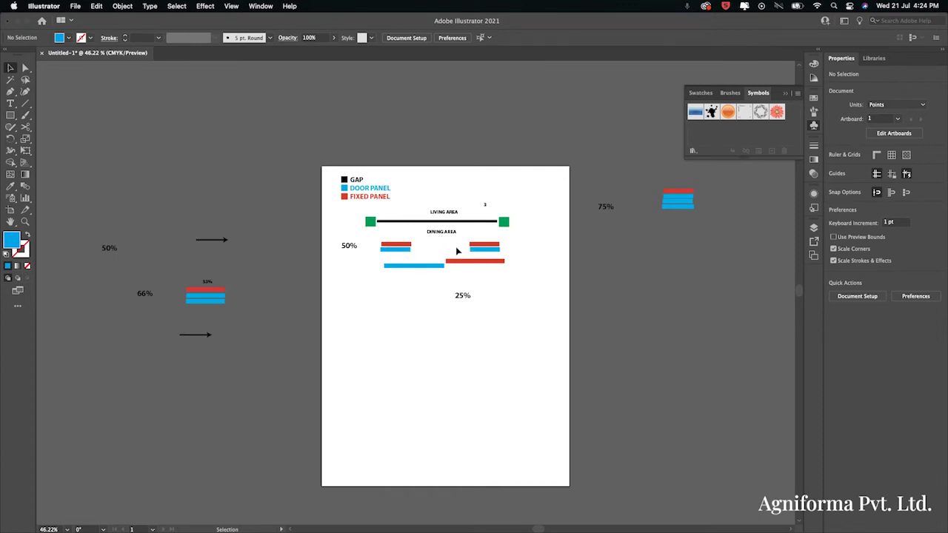
scroll(457, 252, up, 4)
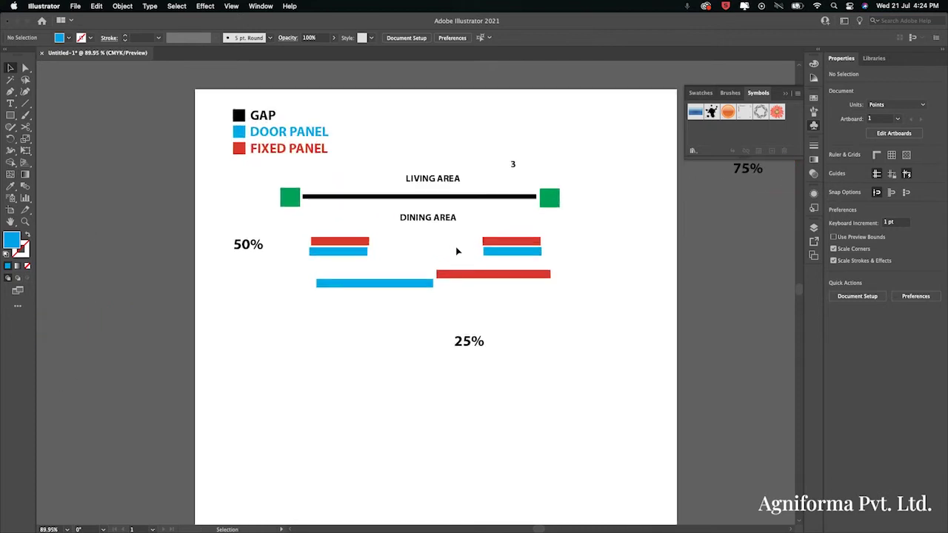
Undo the panel and label moves back to the stepped 75% example on the artboard.
scroll(457, 252, down, 4)
key(super+z)
key(super+z)
key(super+z)
key(super+z)
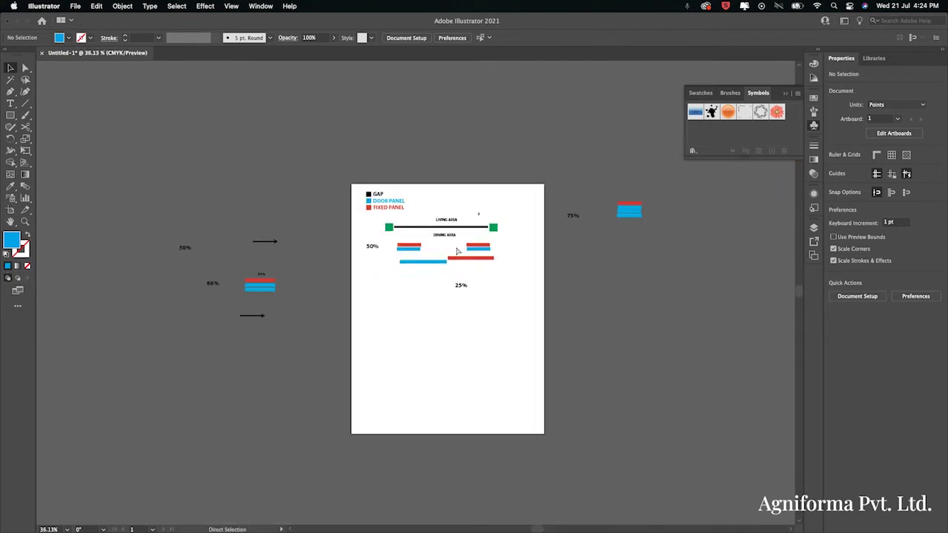
key(super+z)
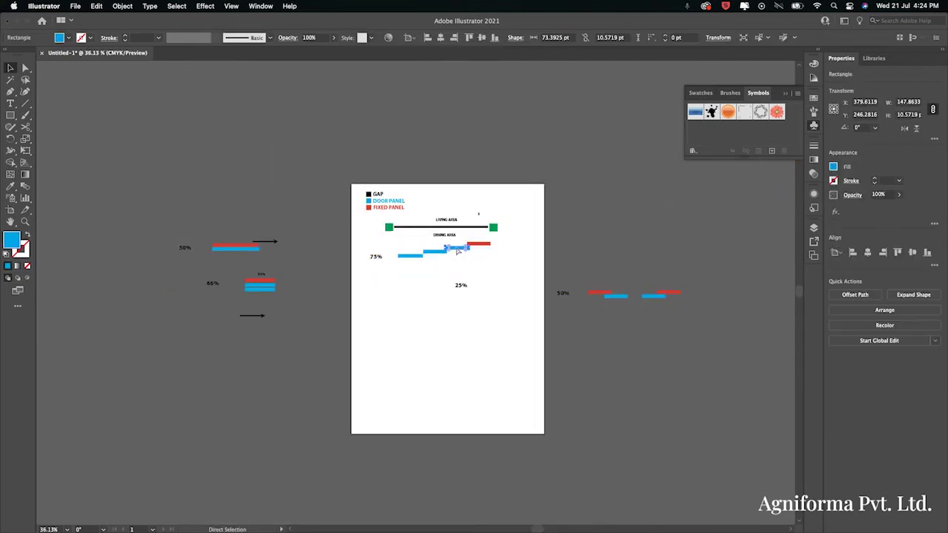
click(458, 265)
Examine the three blue door panels of the stepped 75% example one by one.
scroll(458, 264, up, 4)
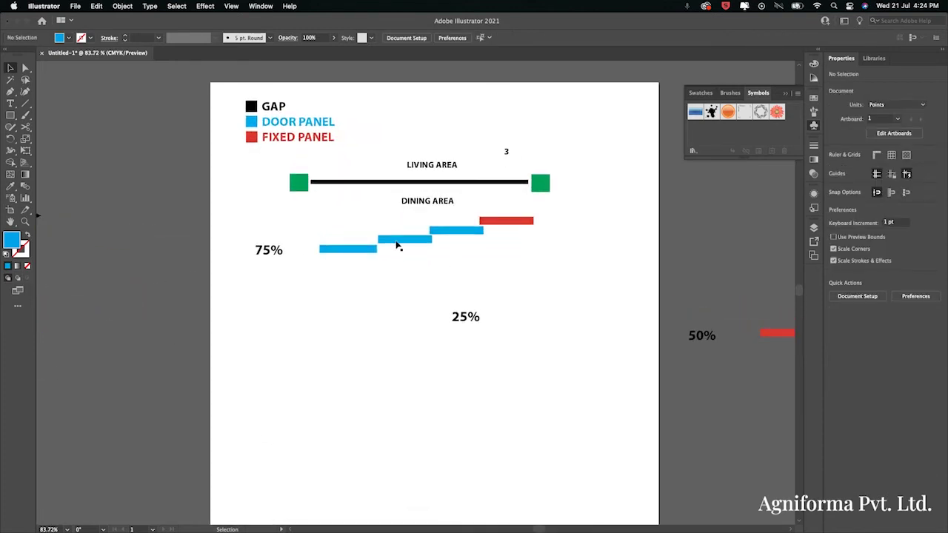
scroll(465, 268, down, 1)
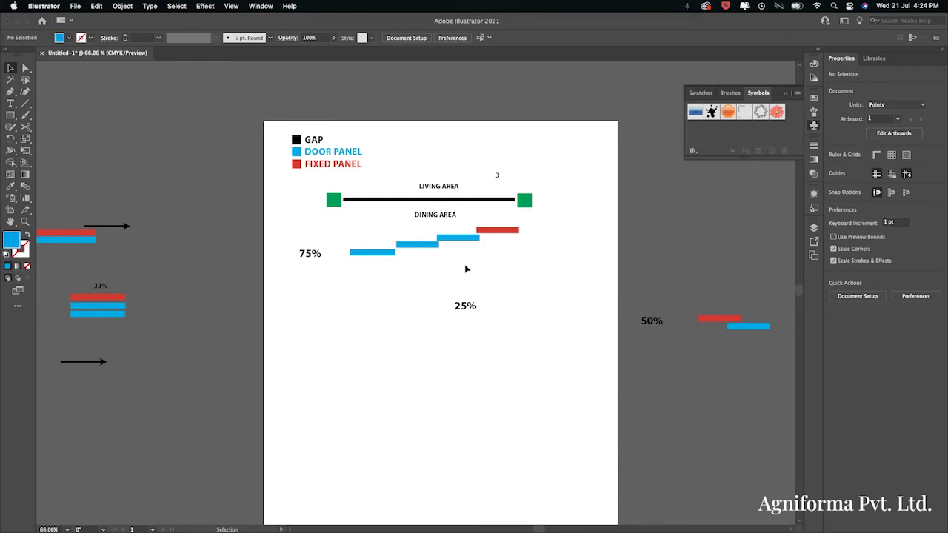
click(382, 254)
click(416, 245)
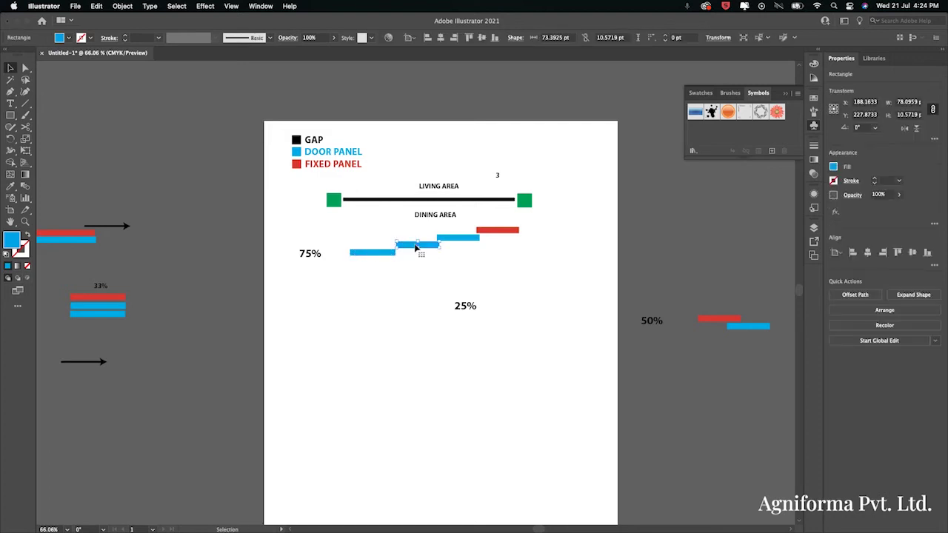
click(455, 256)
click(454, 239)
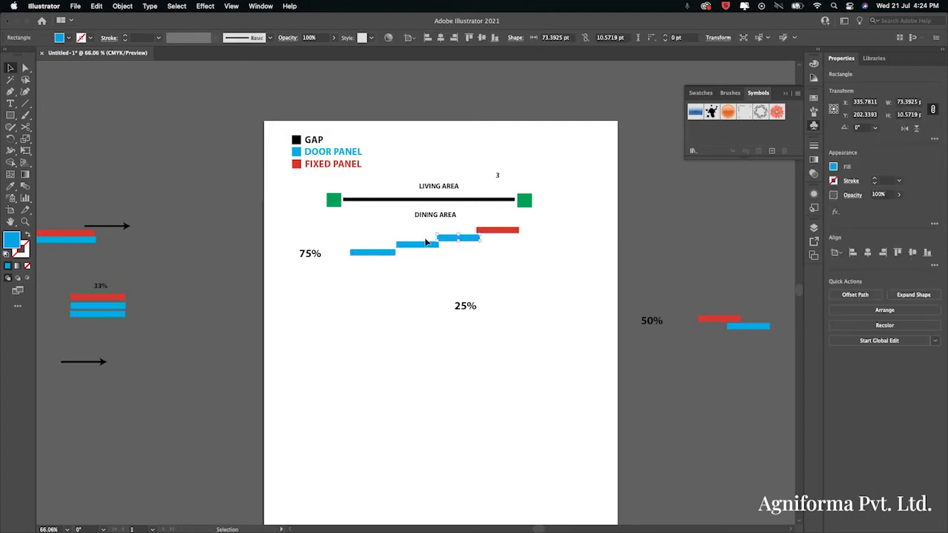
click(430, 237)
click(425, 245)
click(388, 254)
click(395, 277)
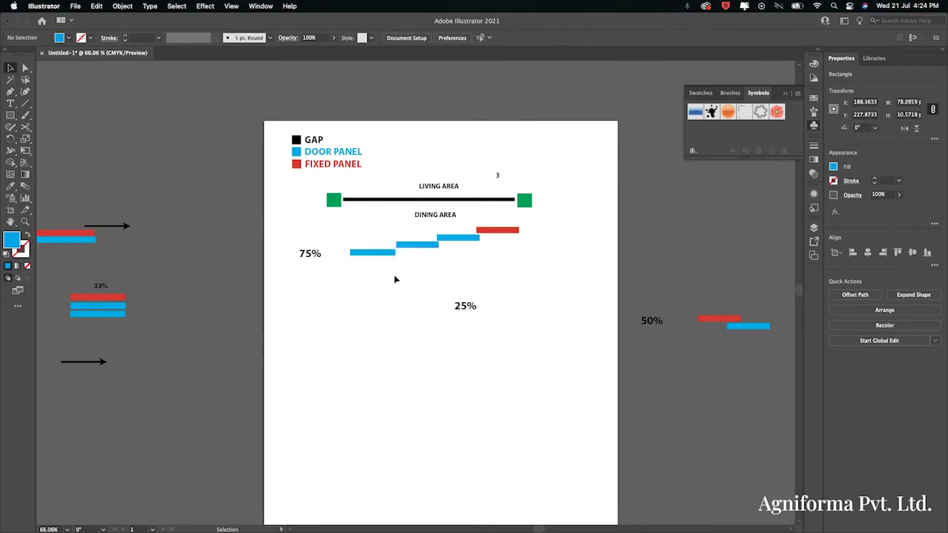
click(430, 244)
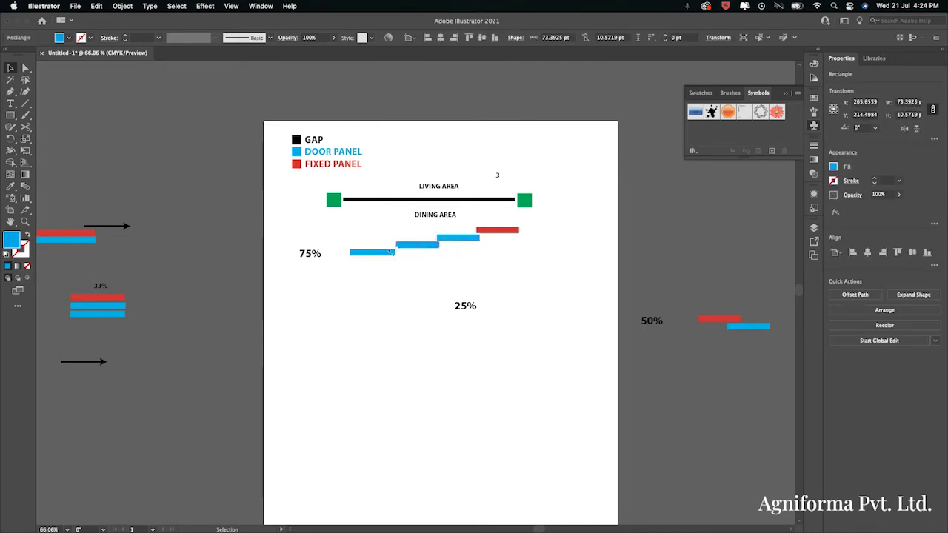
click(396, 267)
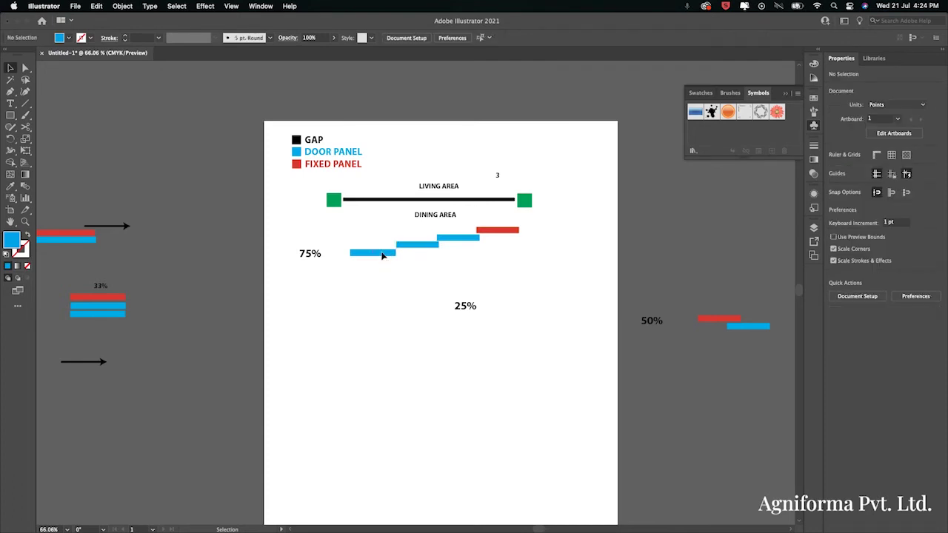
Slide the blue door panels individually along their tracks, leaving them stepped beside the red fixed panel with the lowest two slightly overlapping.
drag(382, 256, 508, 256)
drag(423, 245, 364, 255)
key(super+shift+a)
click(485, 255)
click(497, 272)
click(461, 268)
drag(487, 252, 390, 250)
click(481, 247)
drag(489, 237, 444, 237)
click(446, 256)
Change the 25% label's text to TELESCOPIC SYSTEM.
double_click(460, 306)
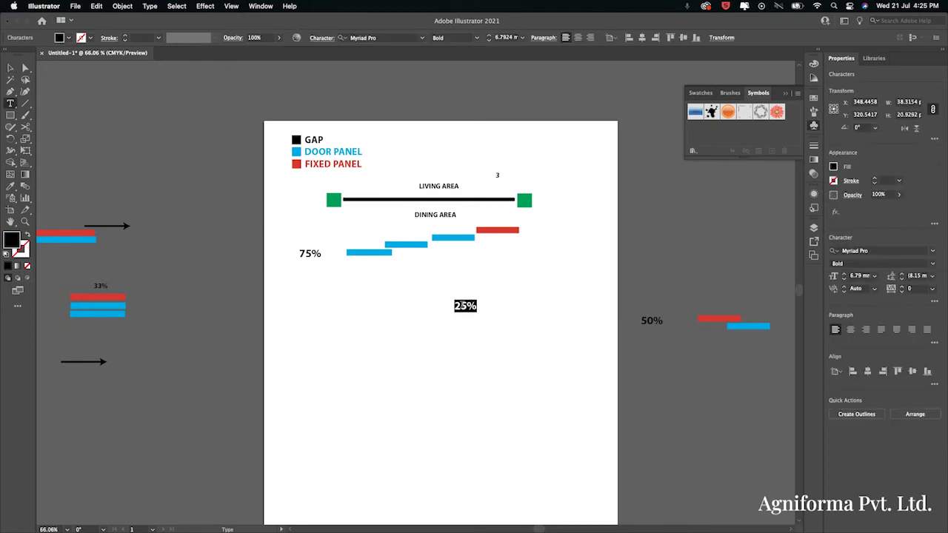
key(BackSpace)
text(TELES)
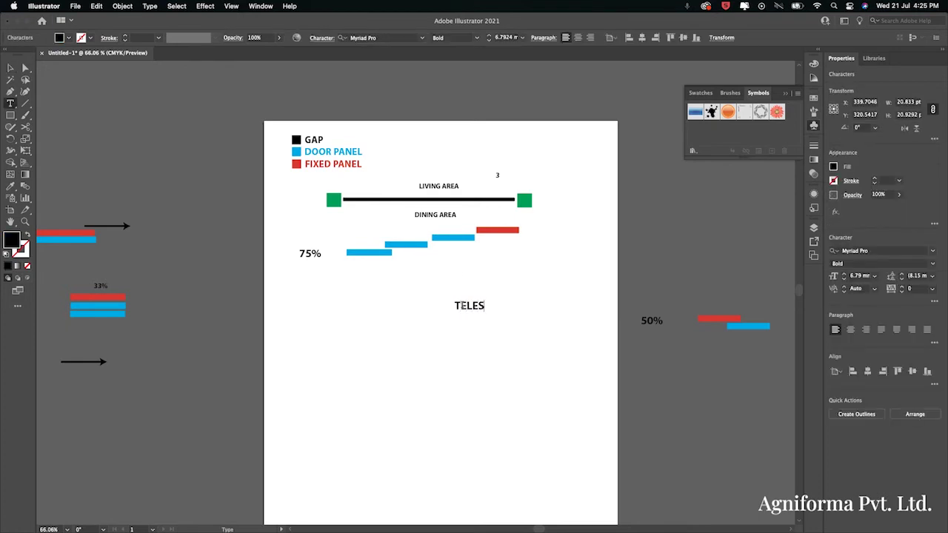
text(COPIC SYSTEM)
click(10, 67)
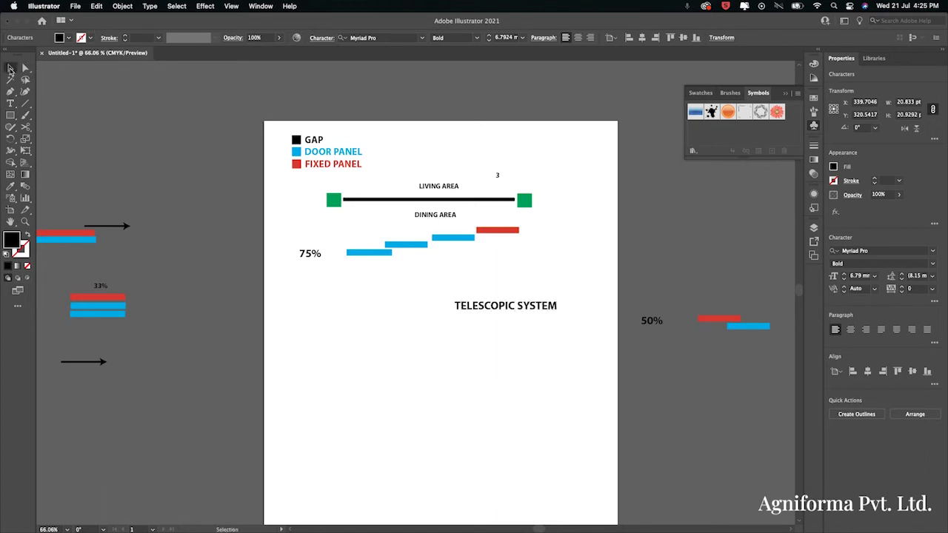
Select all three blue door panels and slide them together toward the red fixed panel.
click(444, 246)
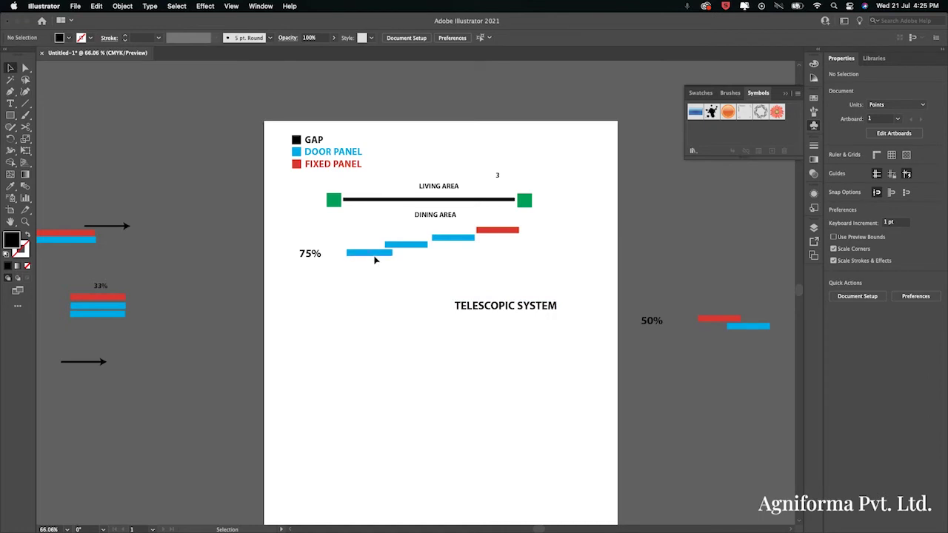
click(374, 254)
shift+click(415, 244)
shift+click(441, 238)
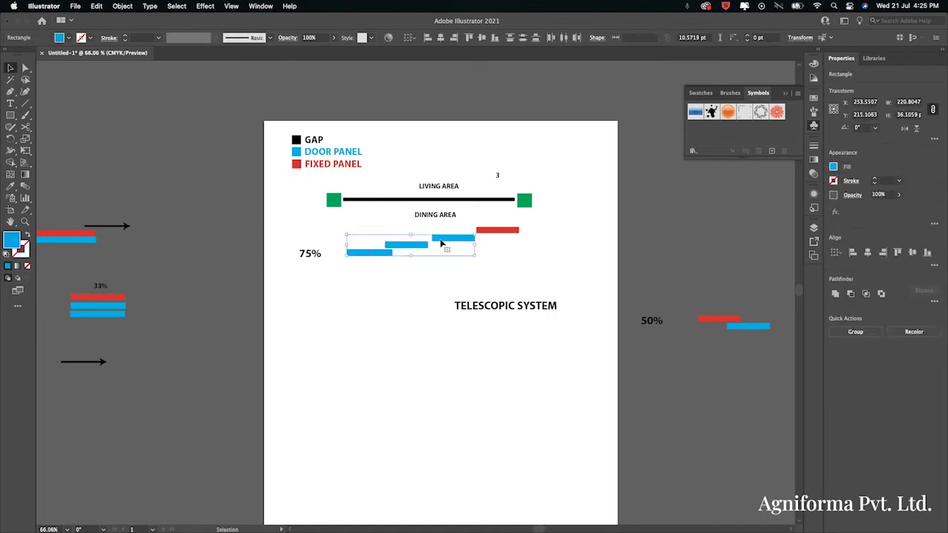
drag(441, 243, 465, 243)
click(478, 270)
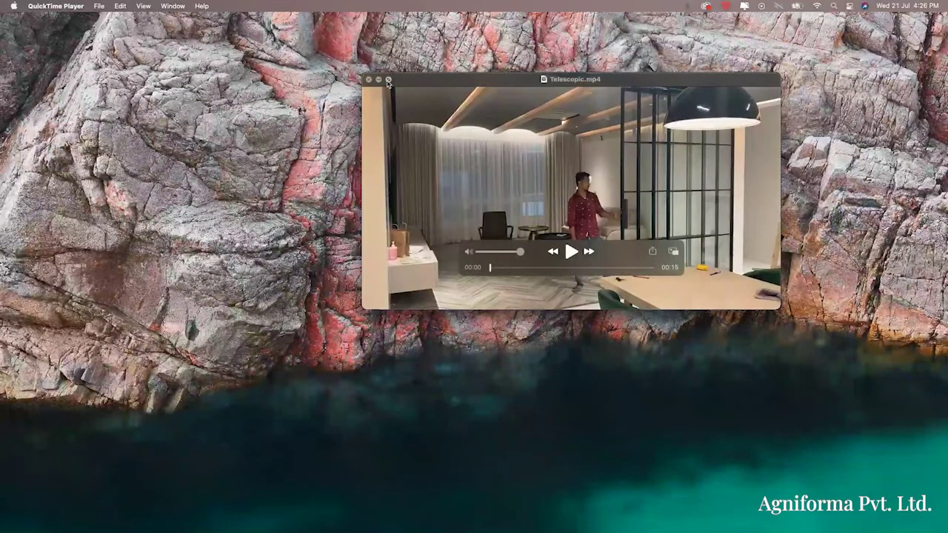
View the Telescopic.mp4 video full screen in QuickTime Player.
click(388, 80)
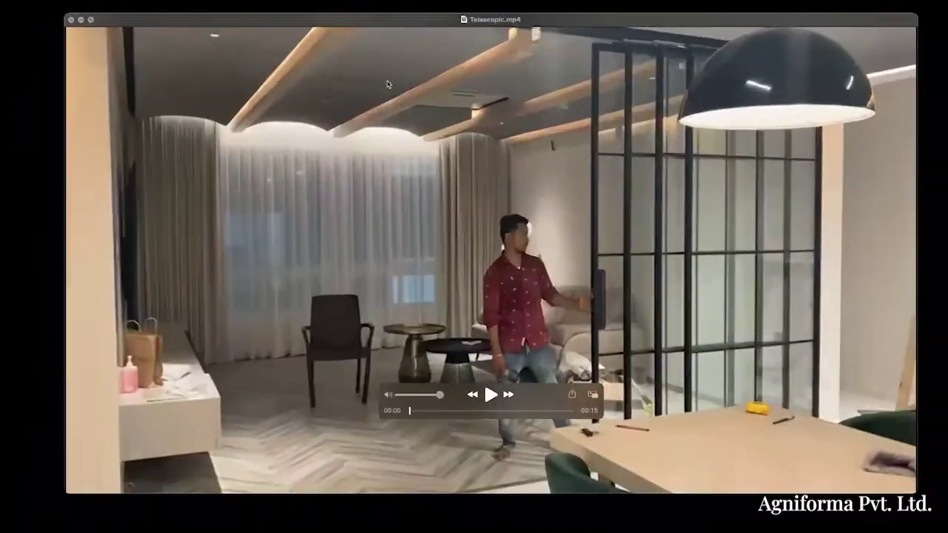